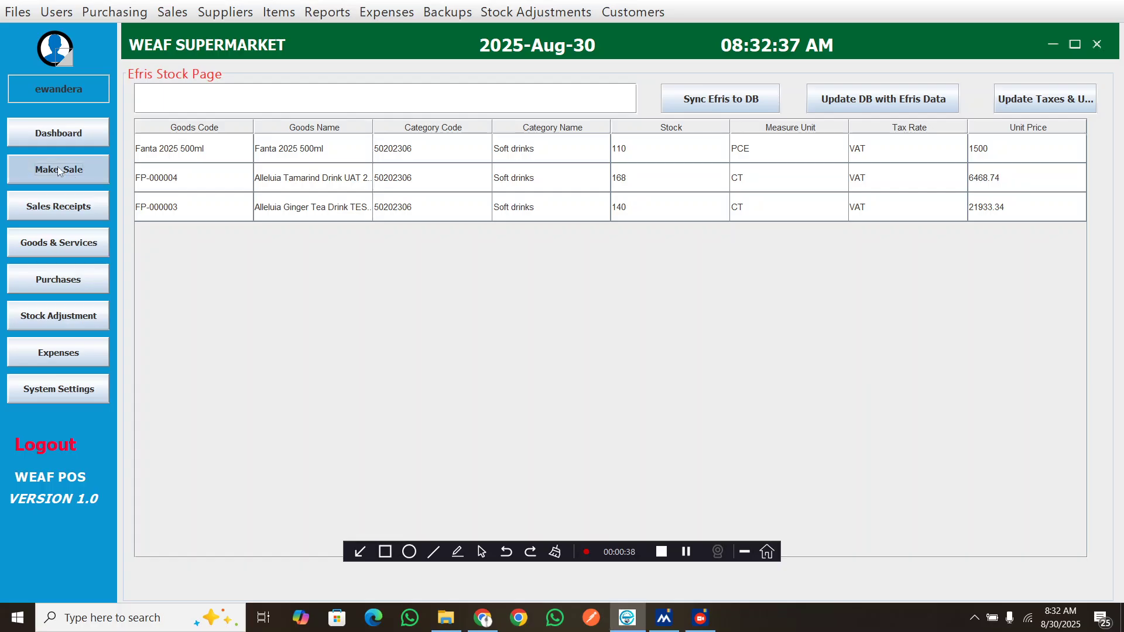
Start a new sale and add Fanta 2025 500ml, found by searching 'fanta 202', with a quantity of 4
left_click(57, 170)
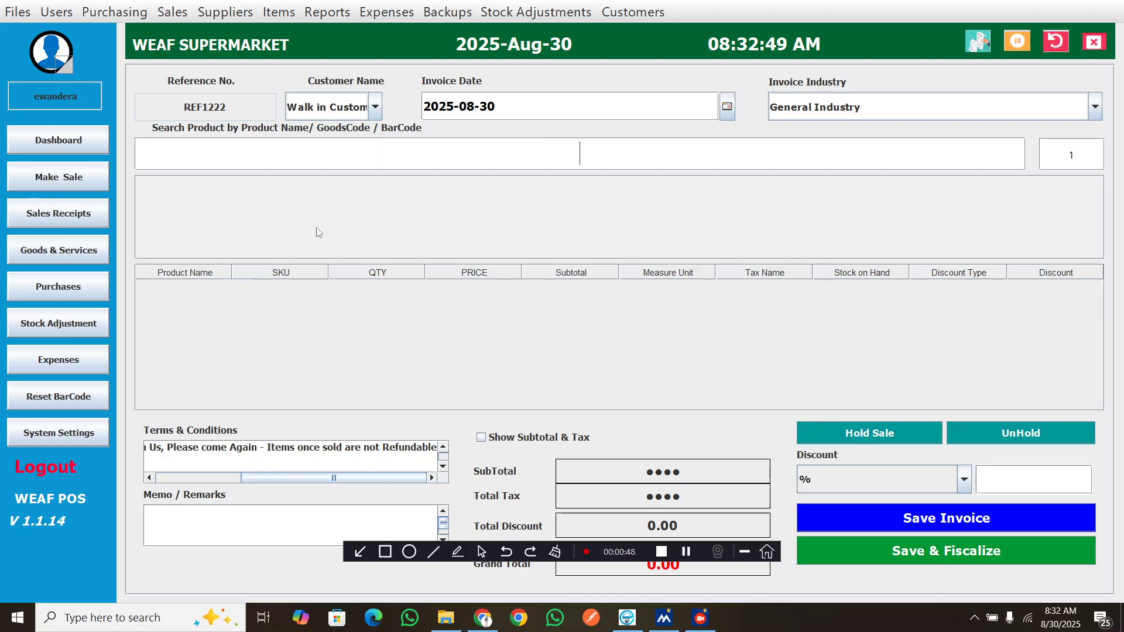
left_click_drag(648, 547, 503, 586)
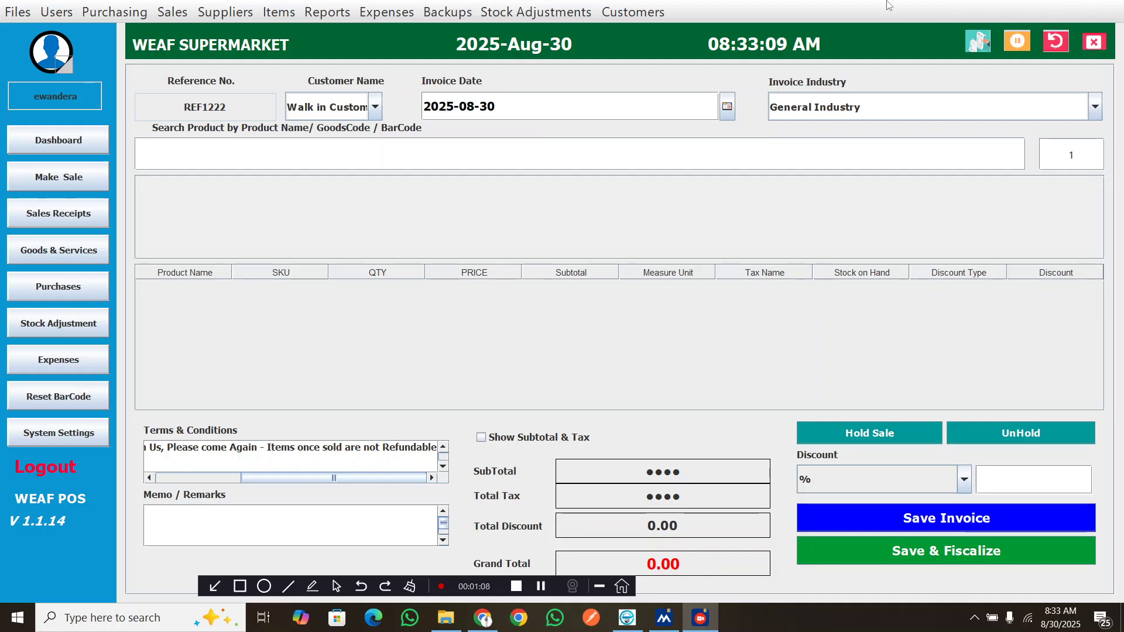
left_click(529, 150)
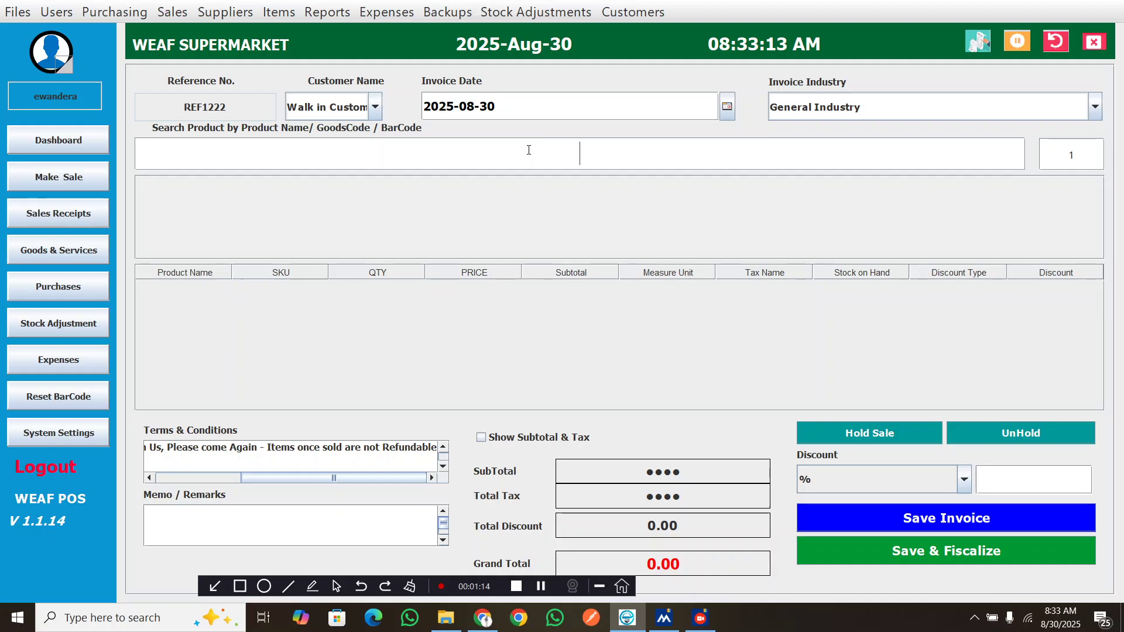
type("fanta")
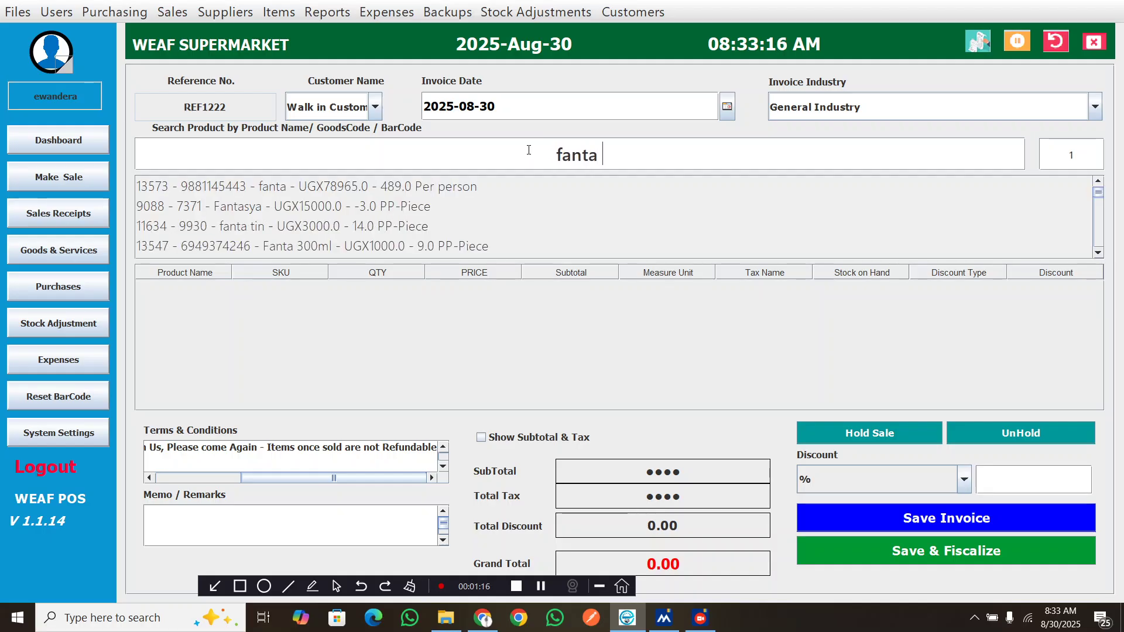
type(" 202")
key("Down")
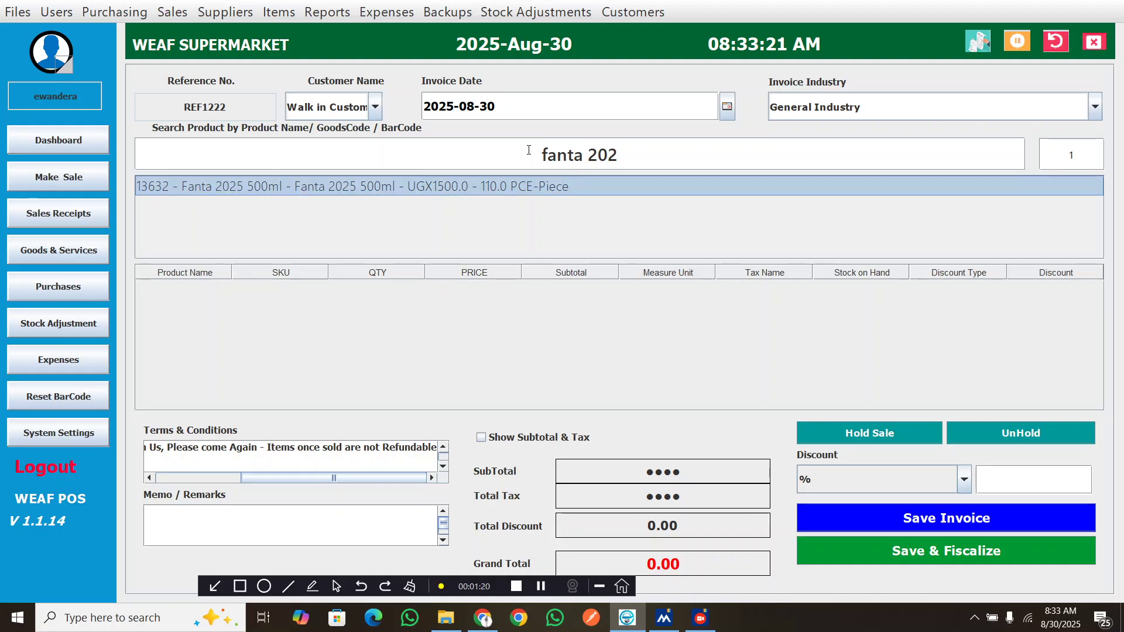
key("Return")
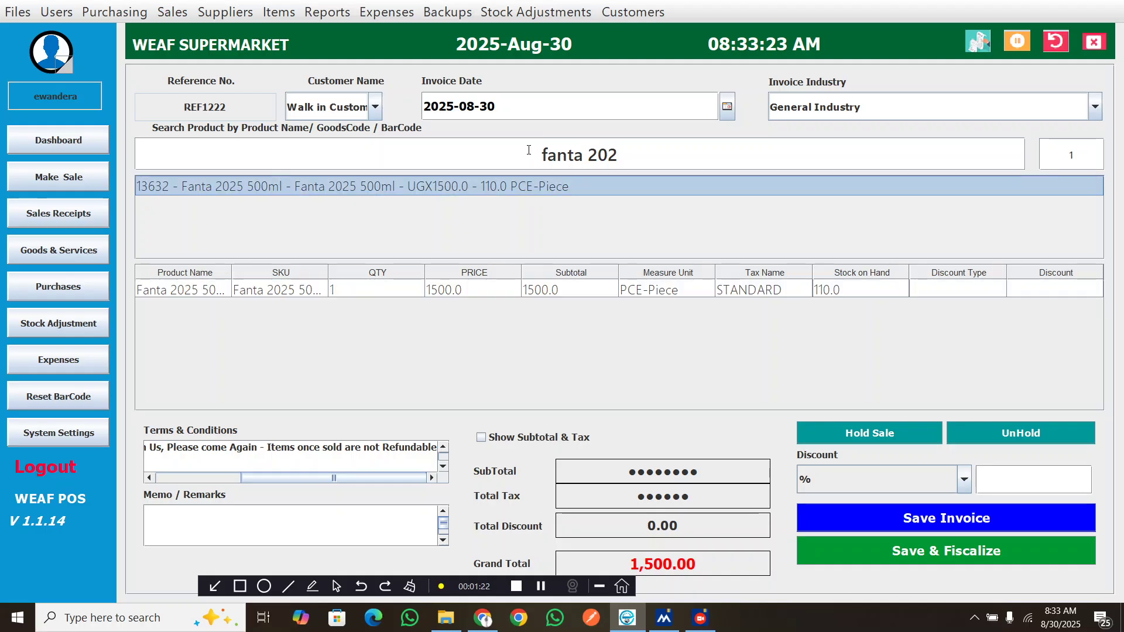
key("Return")
key("Return")
key("Return")
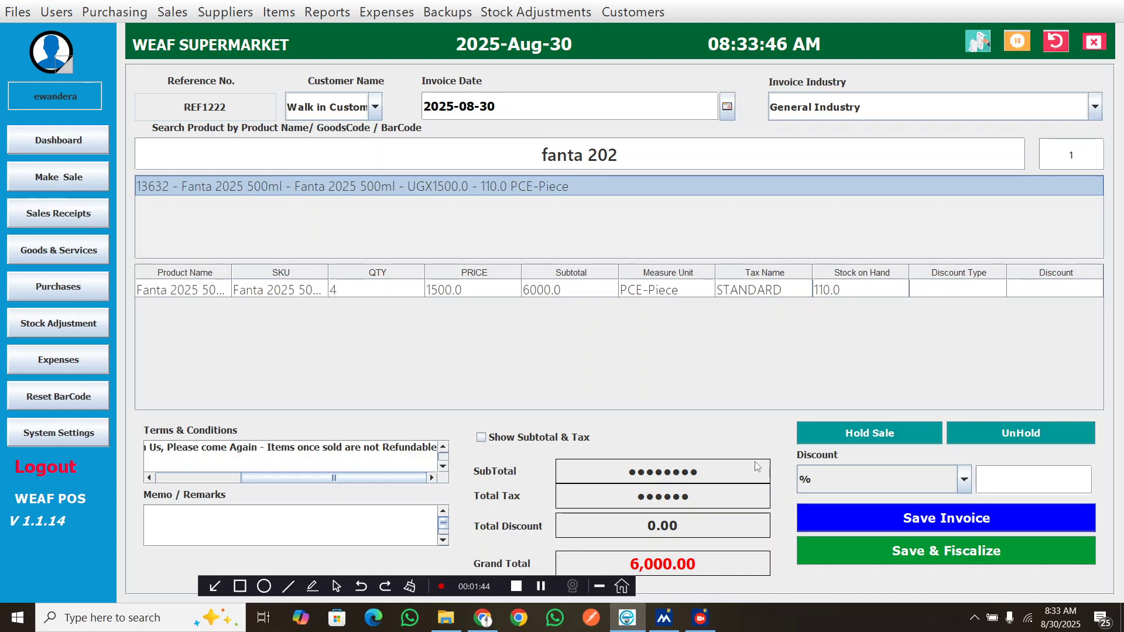
Save and fiscalize the invoice with a 6000.00 cash payment, and choose to print a receipt
left_click(905, 553)
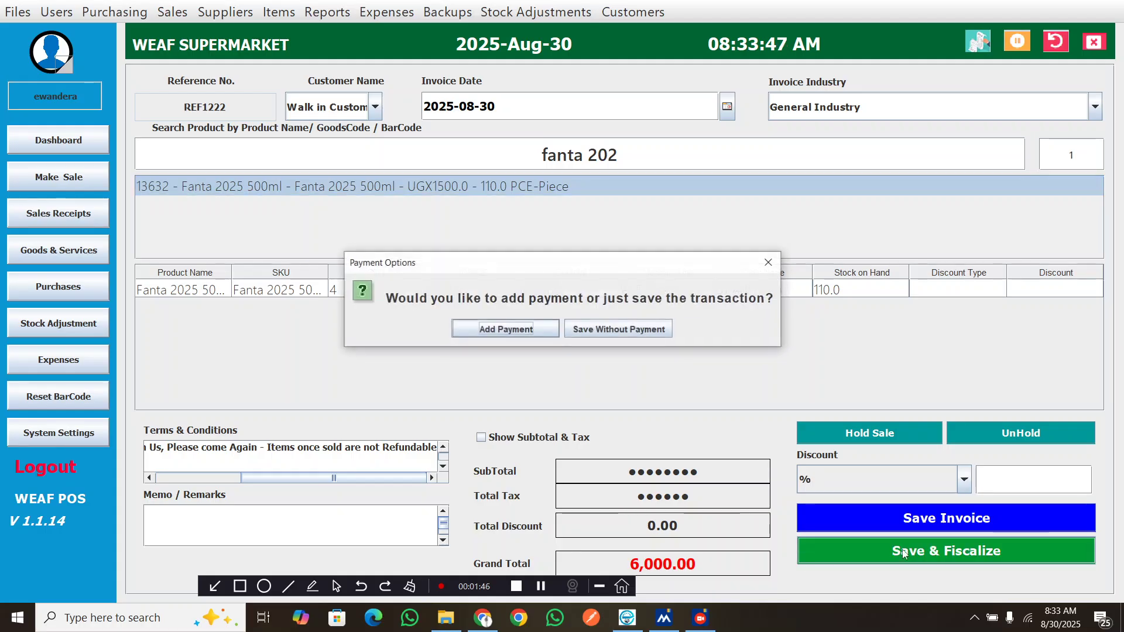
left_click(505, 329)
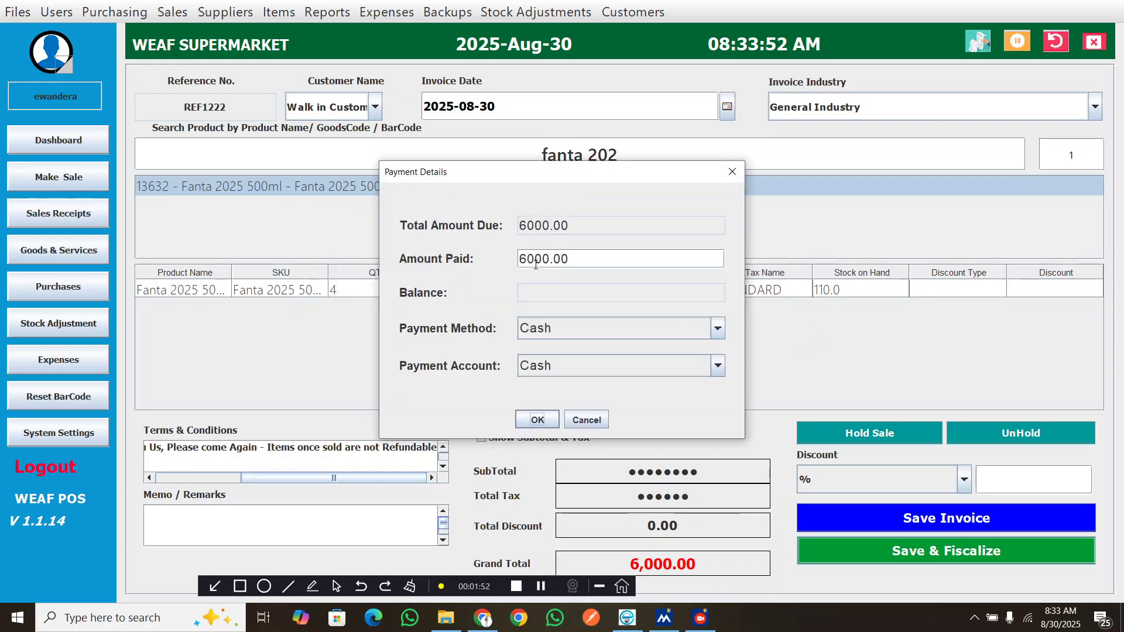
left_click(535, 420)
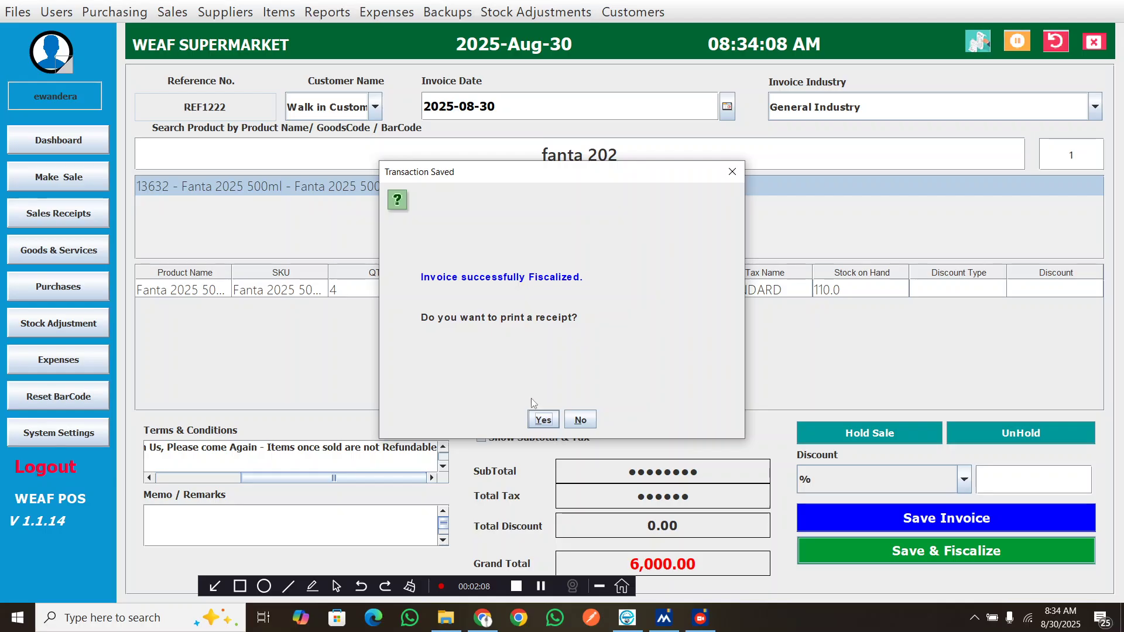
left_click(540, 420)
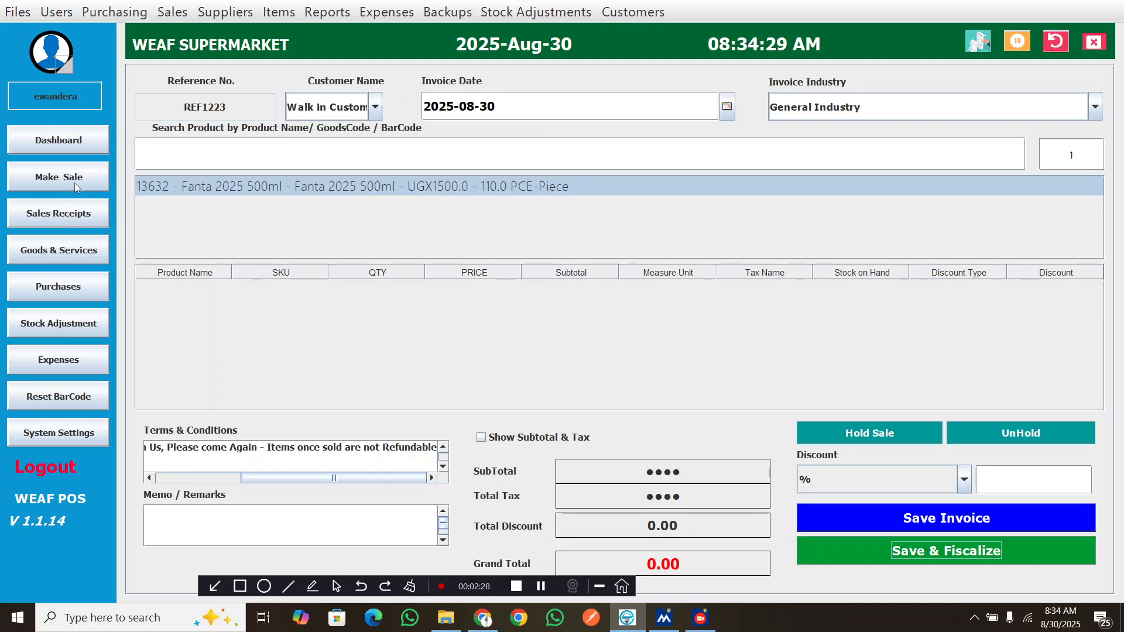
Open the REF1222 sales receipt and preview its printed receipt, scrolling through it
left_click(78, 216)
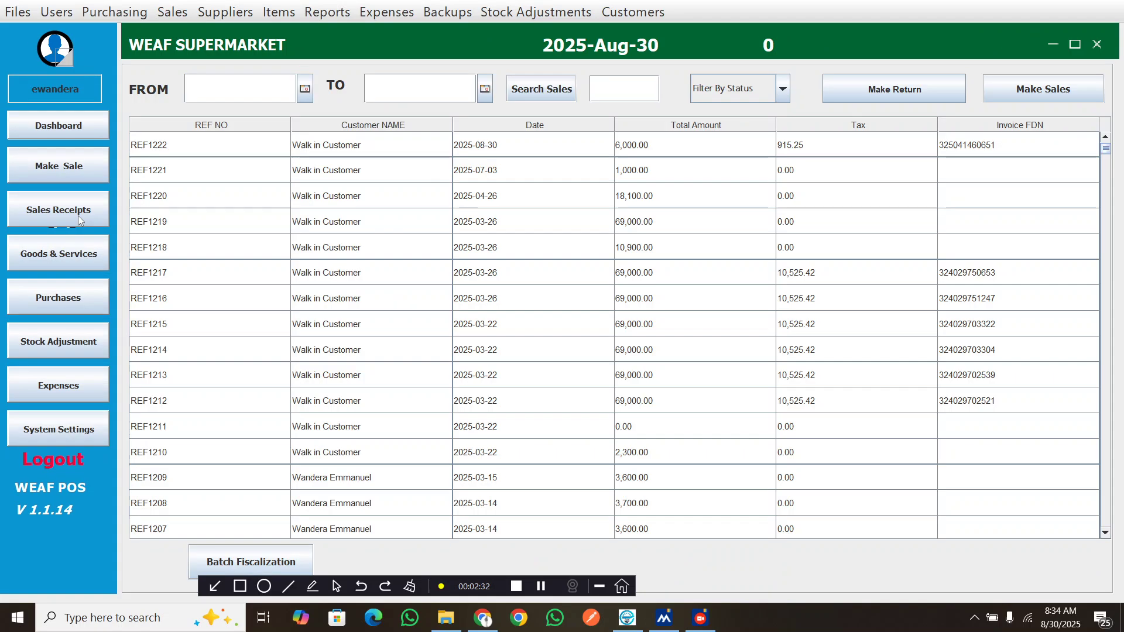
left_click(1015, 152)
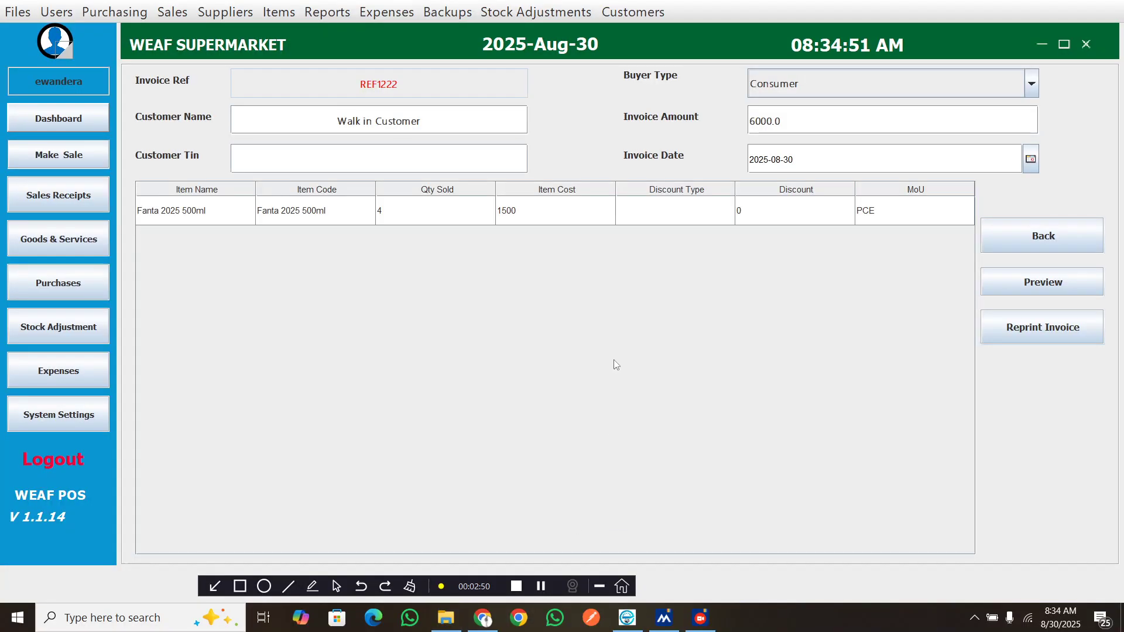
left_click(1022, 285)
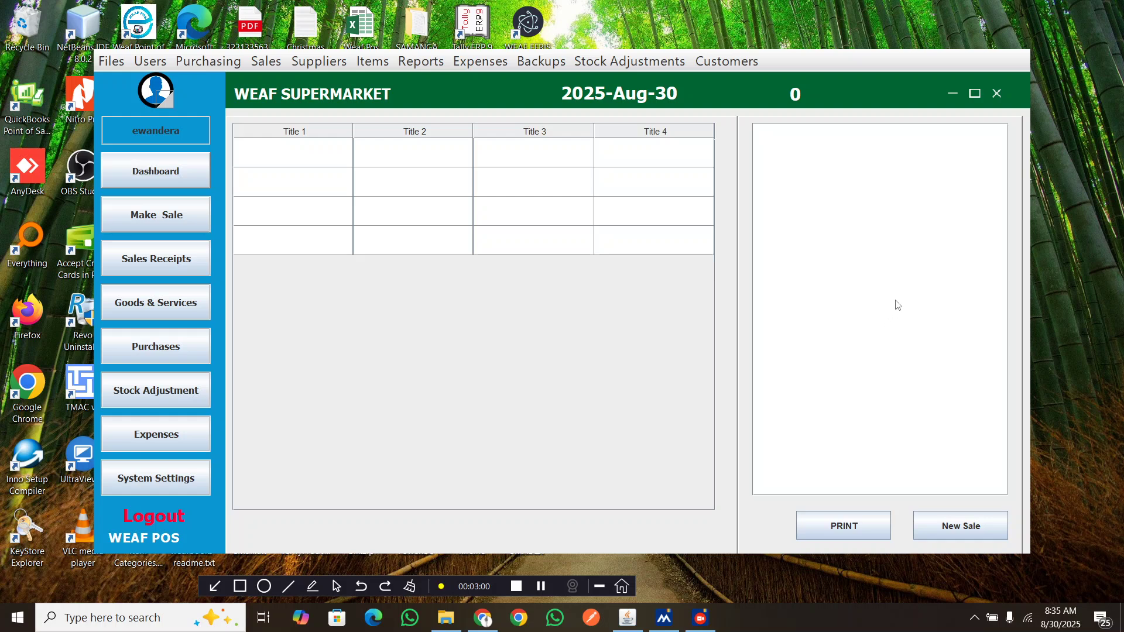
scroll(871, 415, "up", 5)
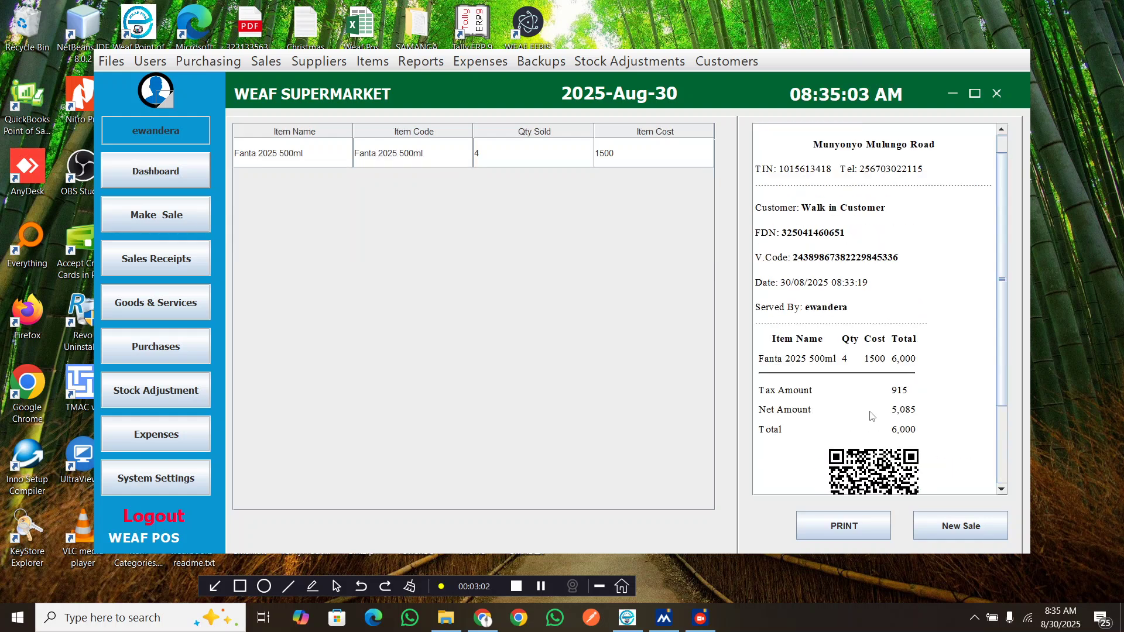
scroll(872, 416, "down", 3)
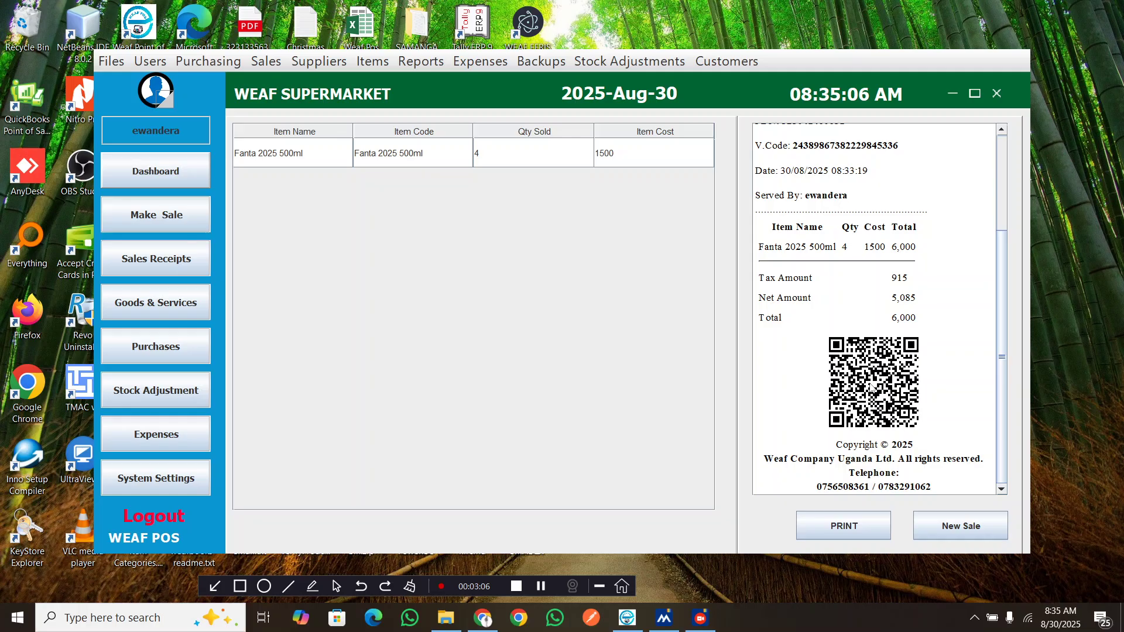
scroll(872, 388, "up", 3)
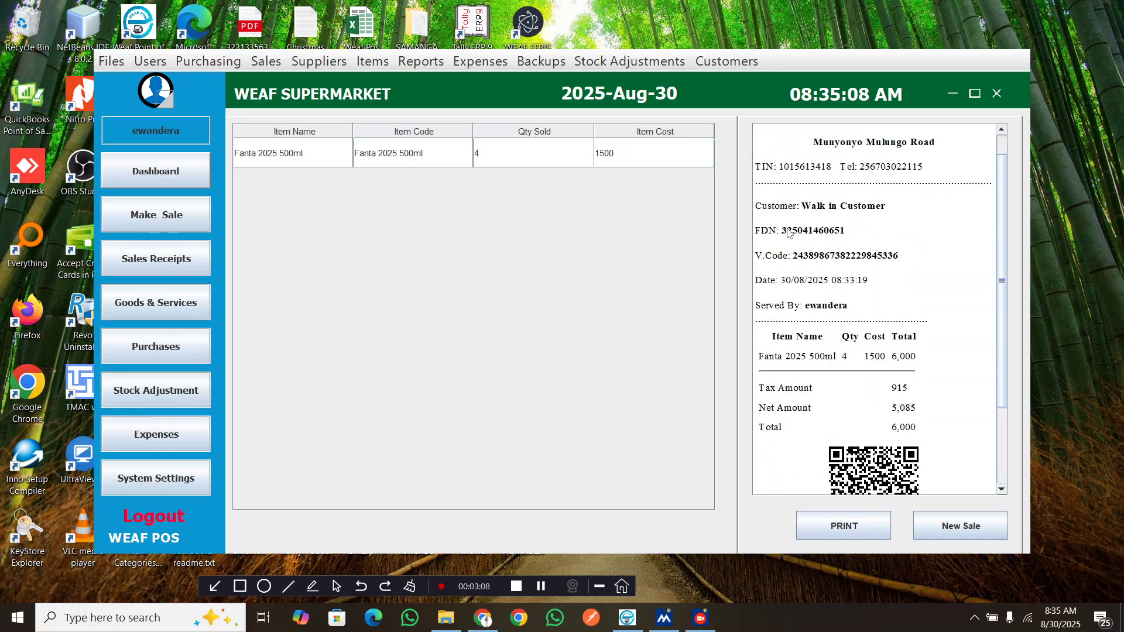
scroll(834, 304, "down", 3)
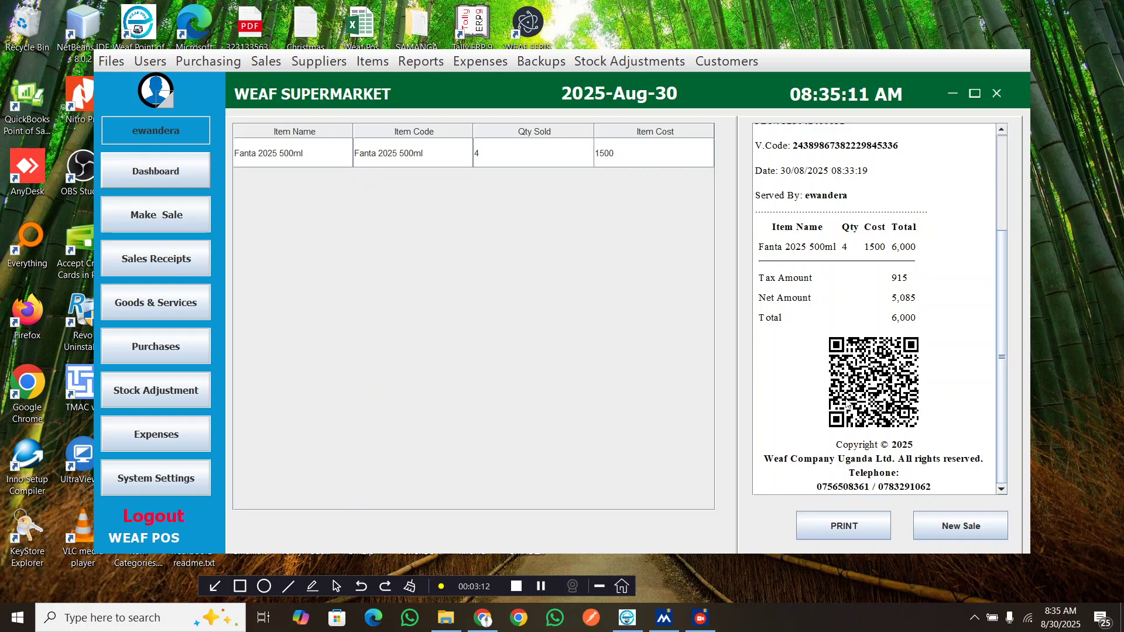
scroll(847, 404, "up", 4)
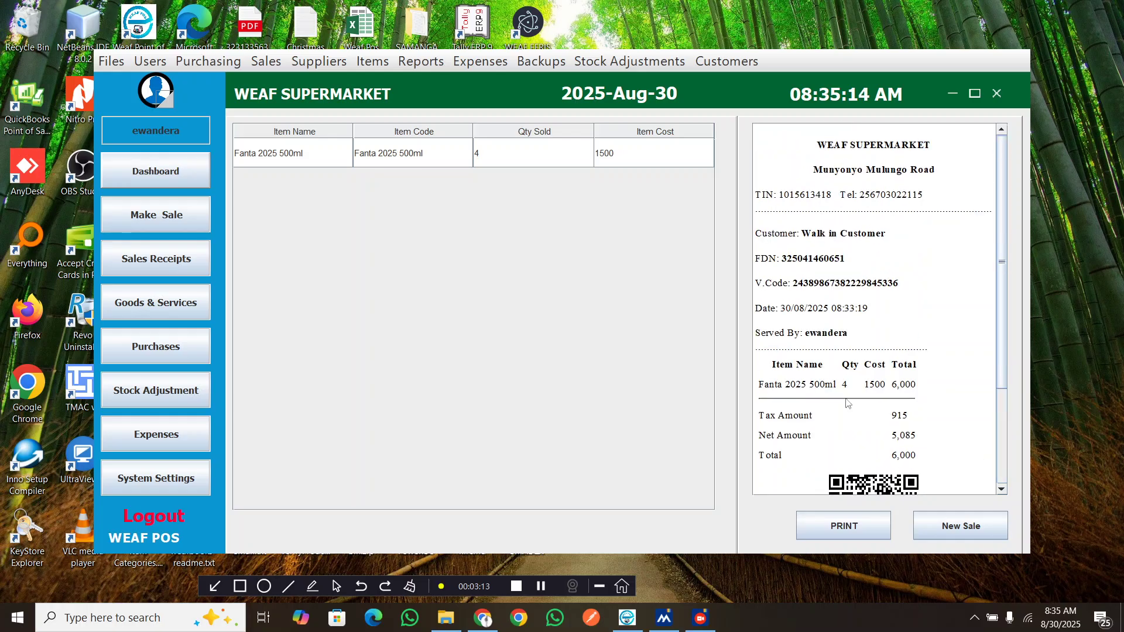
Copy the receipt's FDN and open the efristest.ura.go.ug/efrissite page in a new browser tab
double_click(826, 263)
key("ctrl+c")
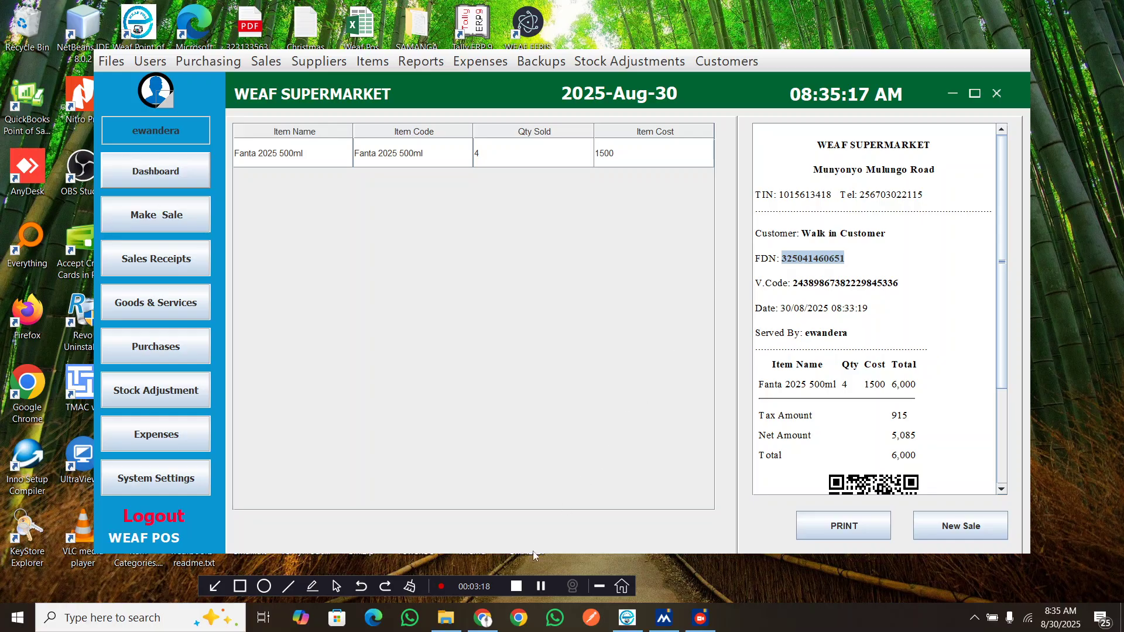
left_click(489, 622)
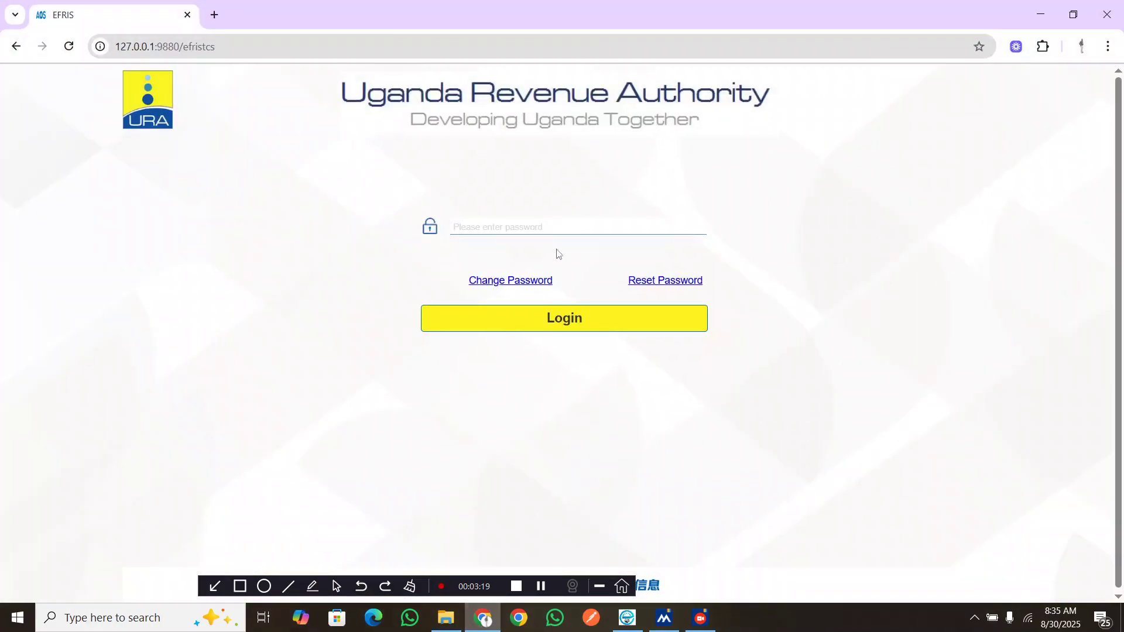
left_click(217, 19)
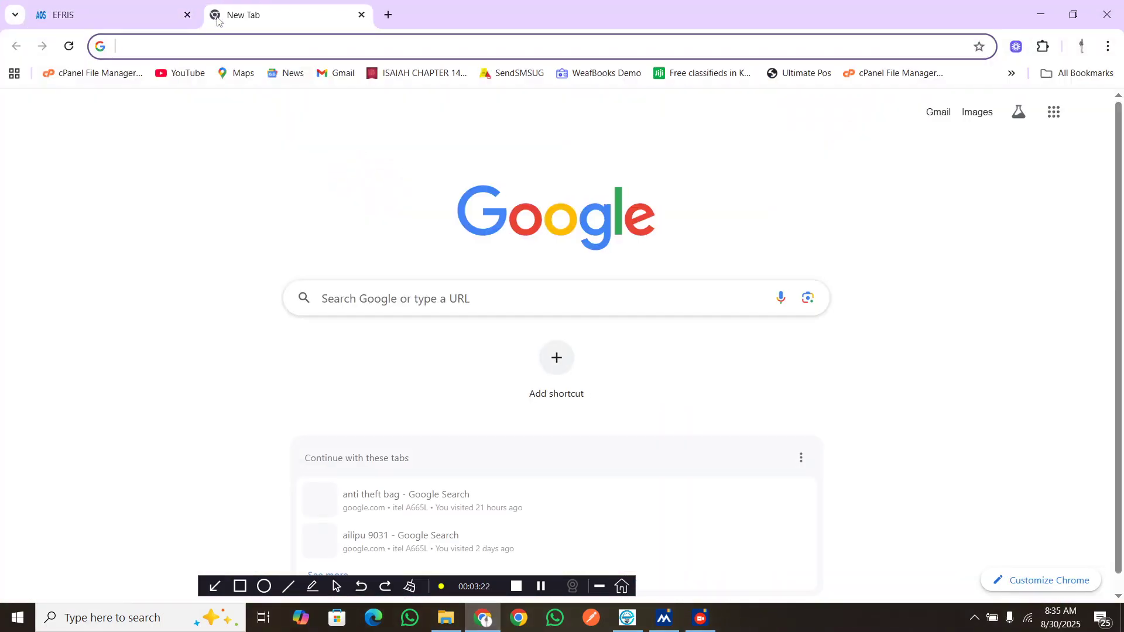
type("efr")
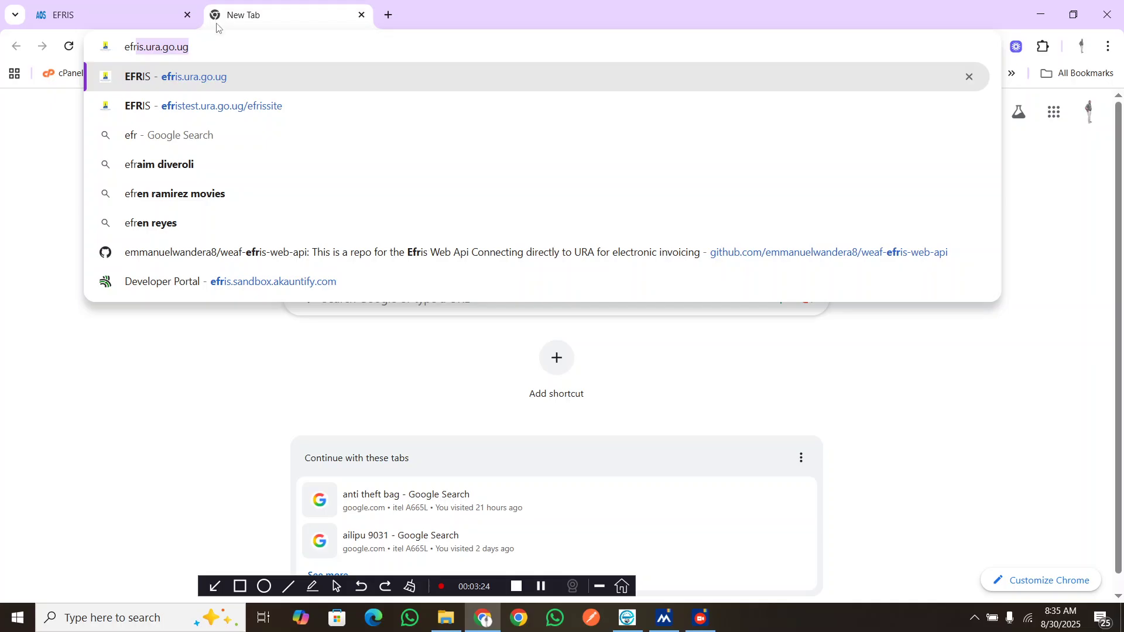
left_click(219, 106)
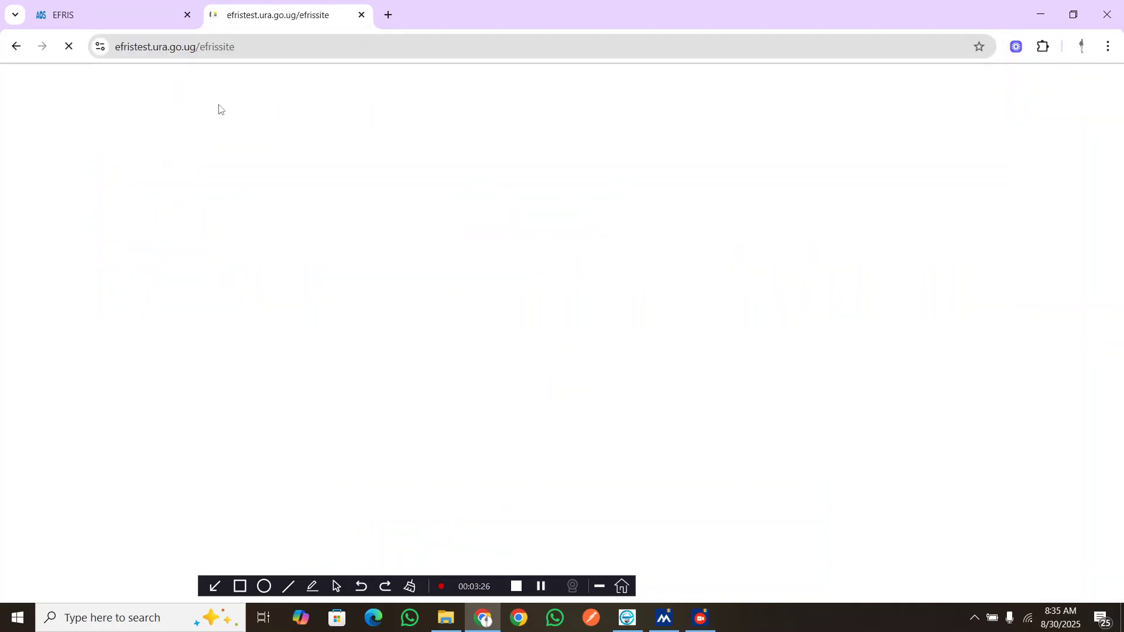
Paste the FDN into Fiscal Document Validation and validate it
left_click(195, 338)
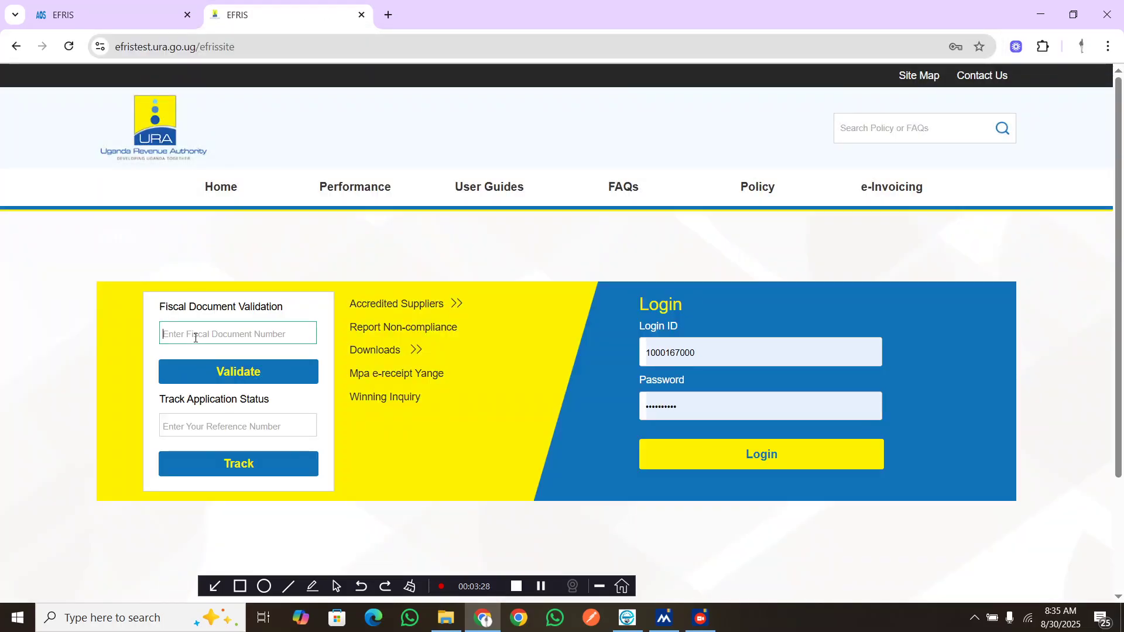
key("ctrl+v")
left_click(198, 375)
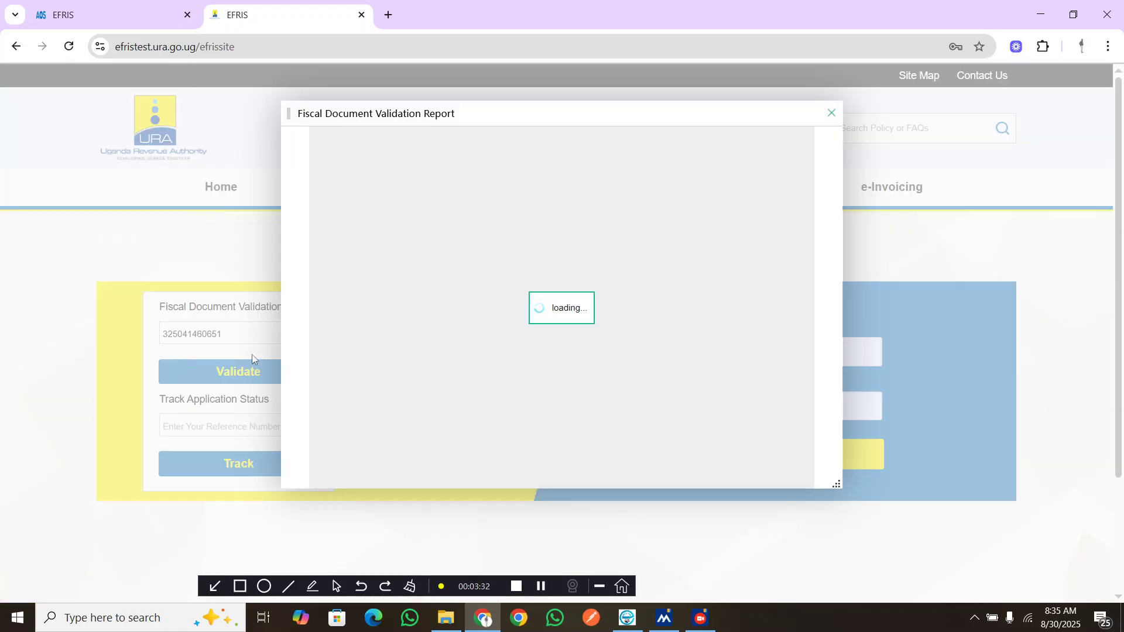
Review the validation report and view the fiscal invoice document
scroll(470, 388, "down", 2)
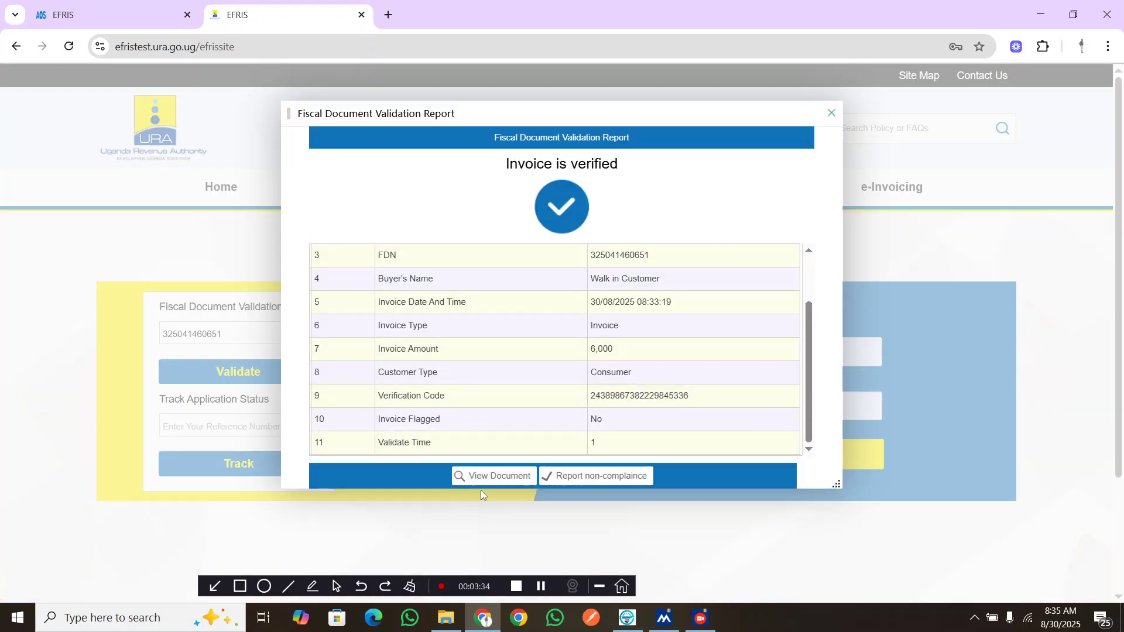
left_click(494, 475)
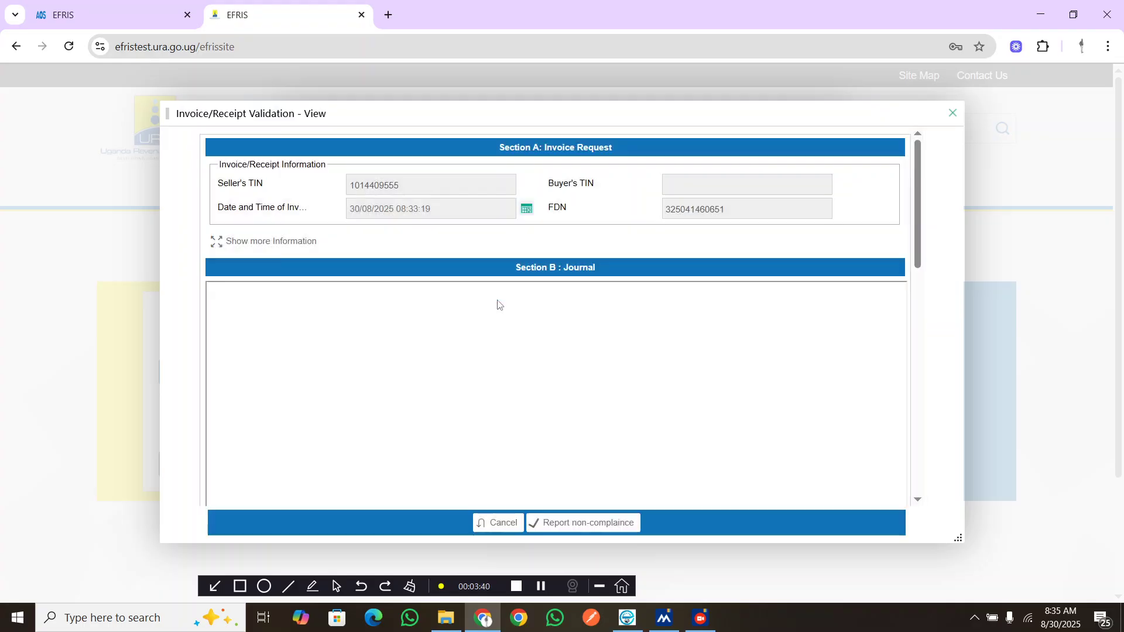
scroll(498, 305, "down", 3)
scroll(497, 305, "down", 3)
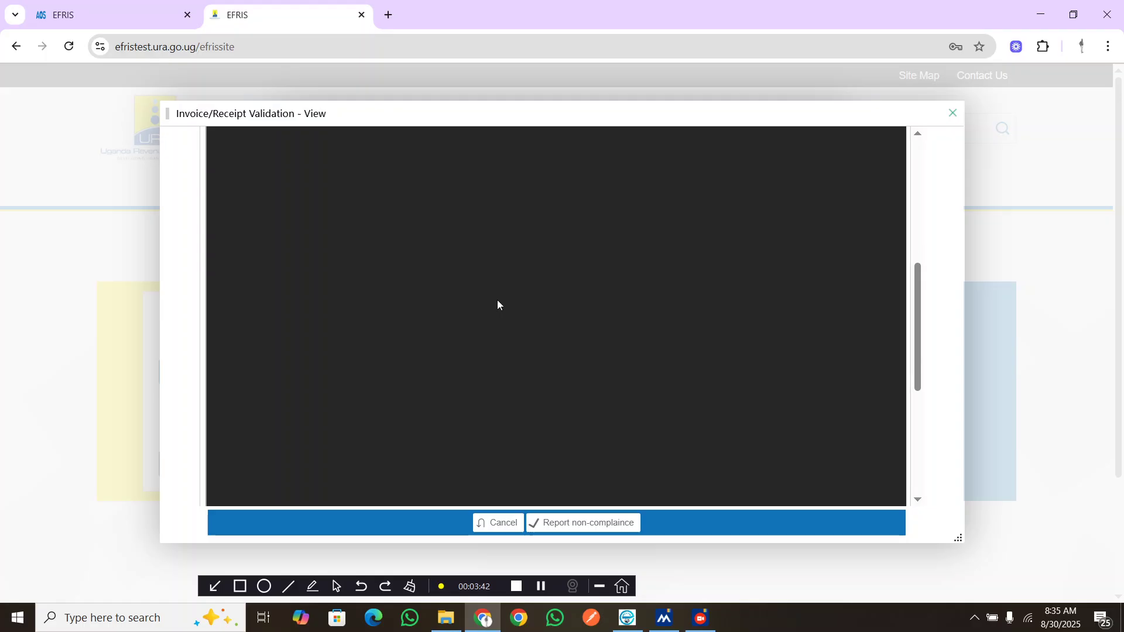
scroll(497, 304, "down", 5)
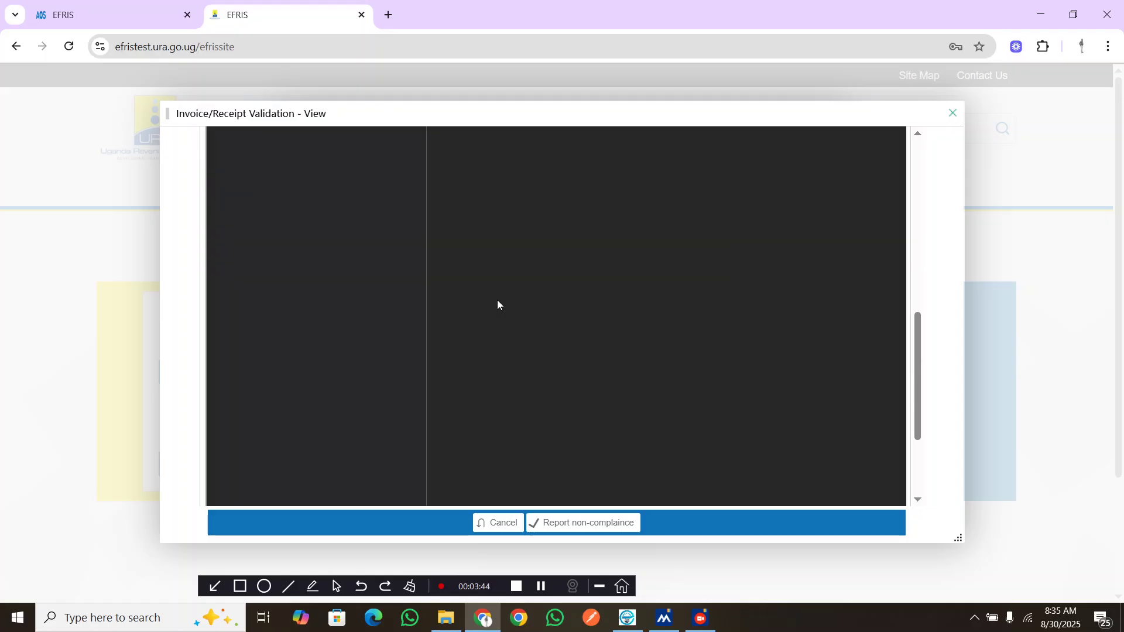
scroll(498, 305, "up", 3)
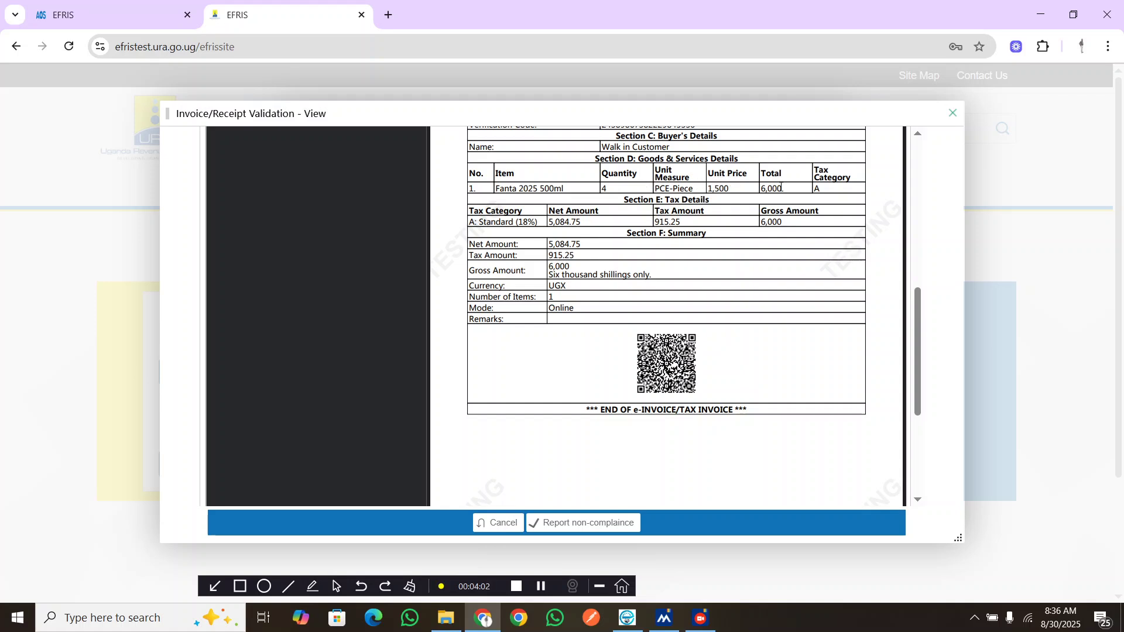
Return to the POS, start a new sale and search for and select the Fanta 2025 500ml product
left_click(634, 626)
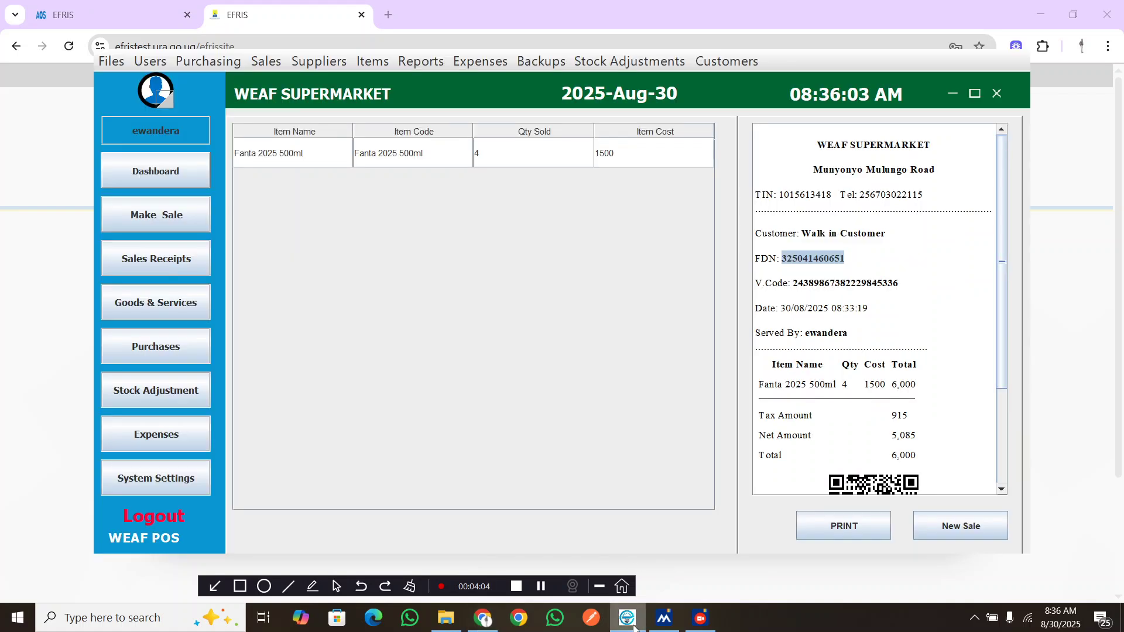
left_click(172, 222)
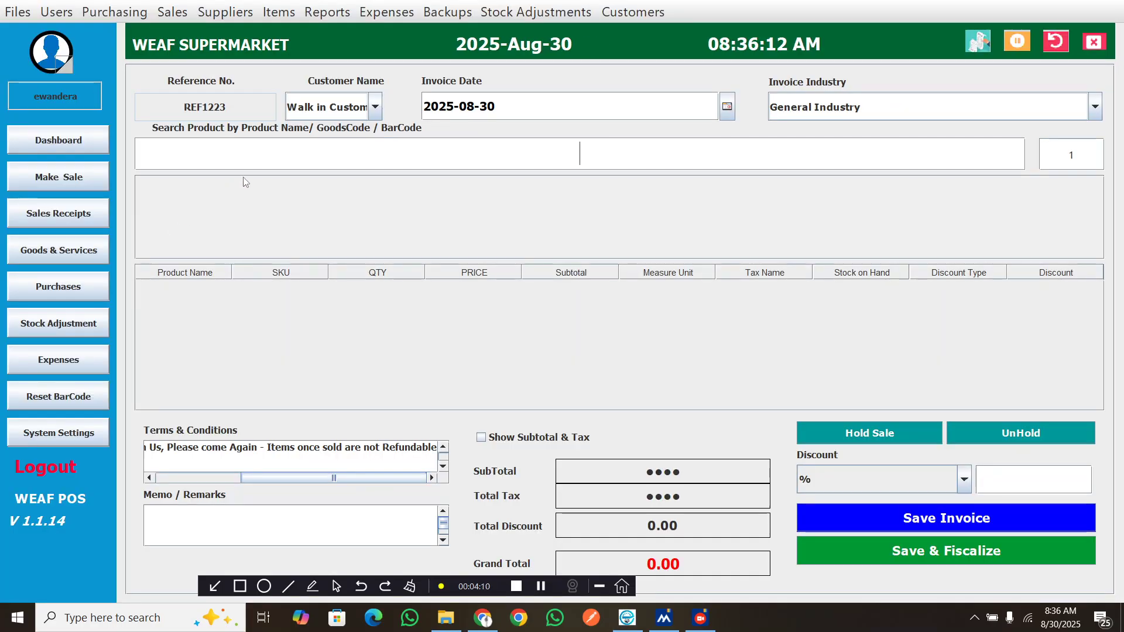
type("wea")
key("BackSpace")
key("BackSpace")
key("BackSpace")
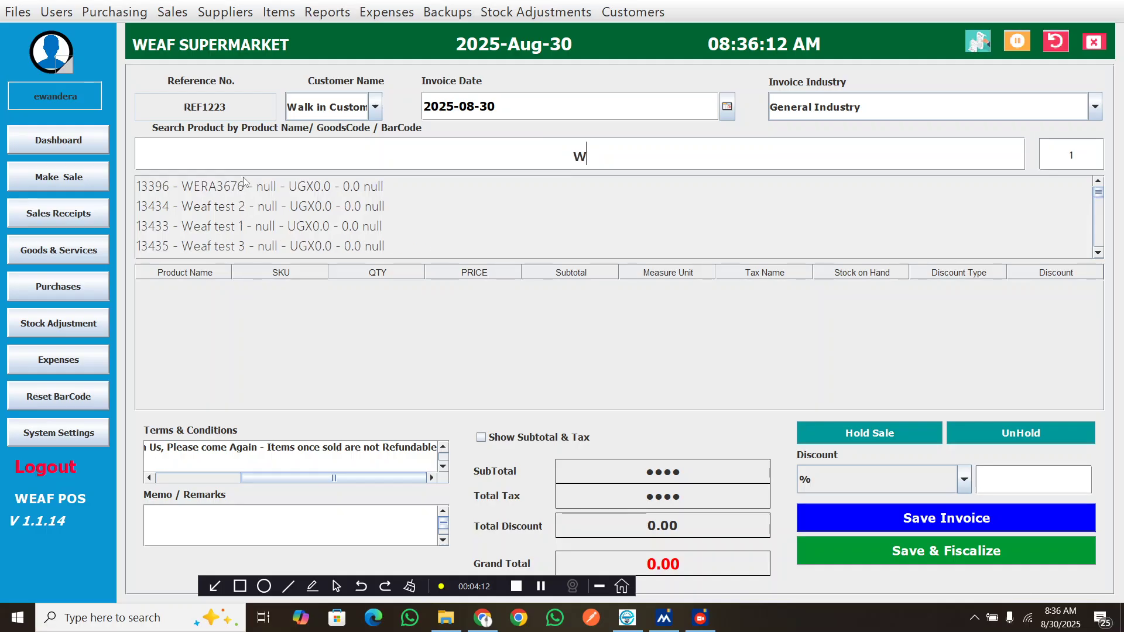
type("fant")
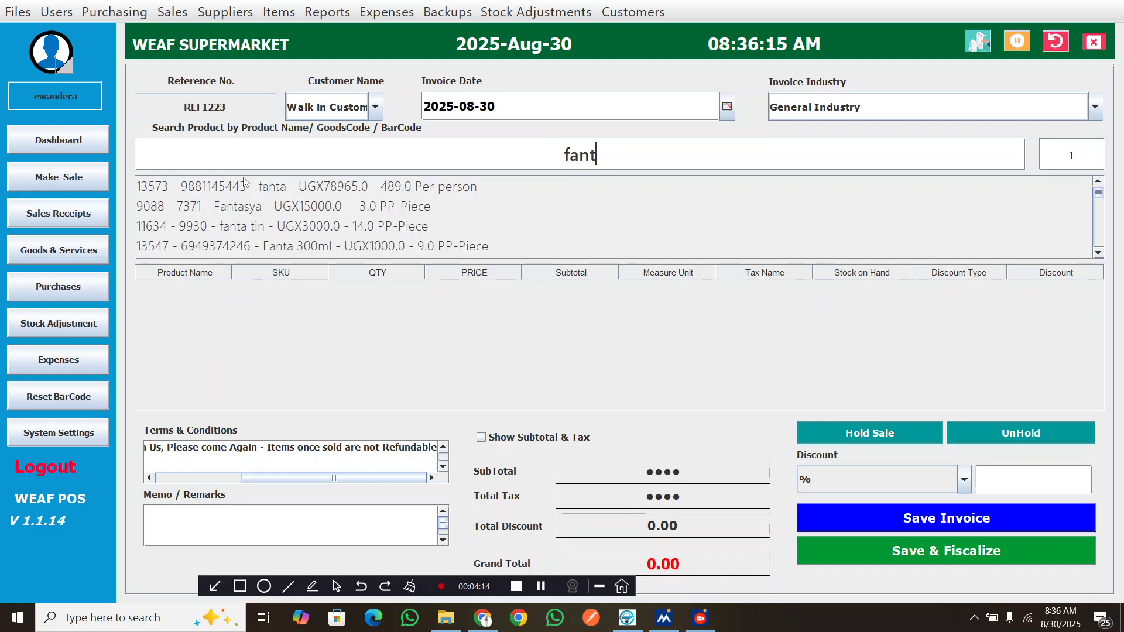
type("a 20")
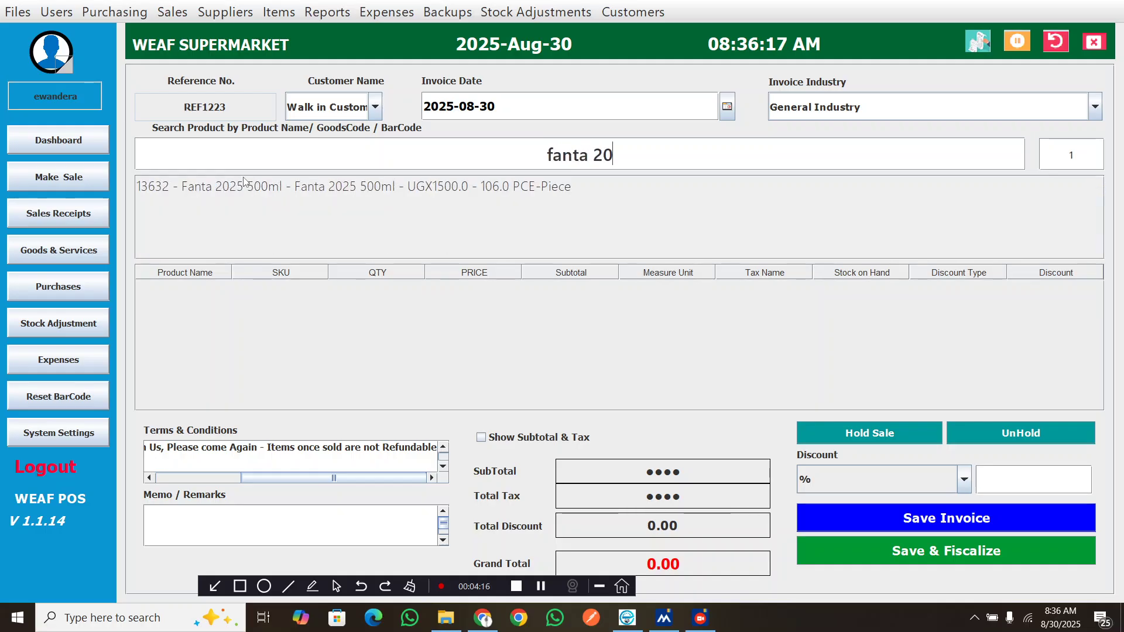
left_click(243, 178)
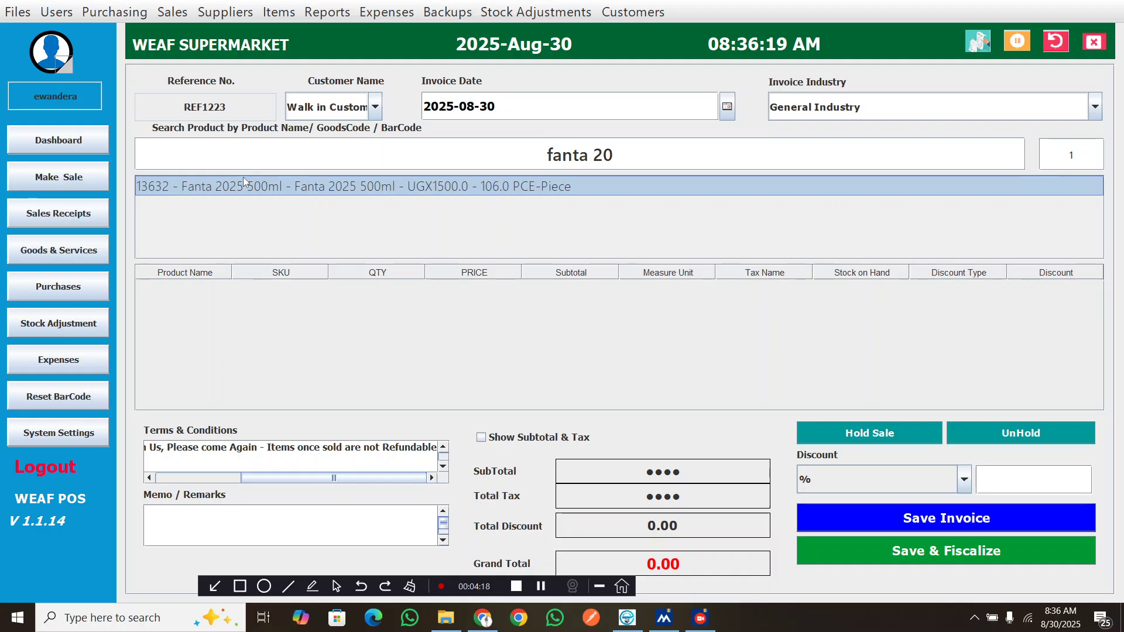
Add Fanta 2025 500ml to the sale, raising its quantity to 10
key("Return")
key("Return")
key("Return")
key("Return")
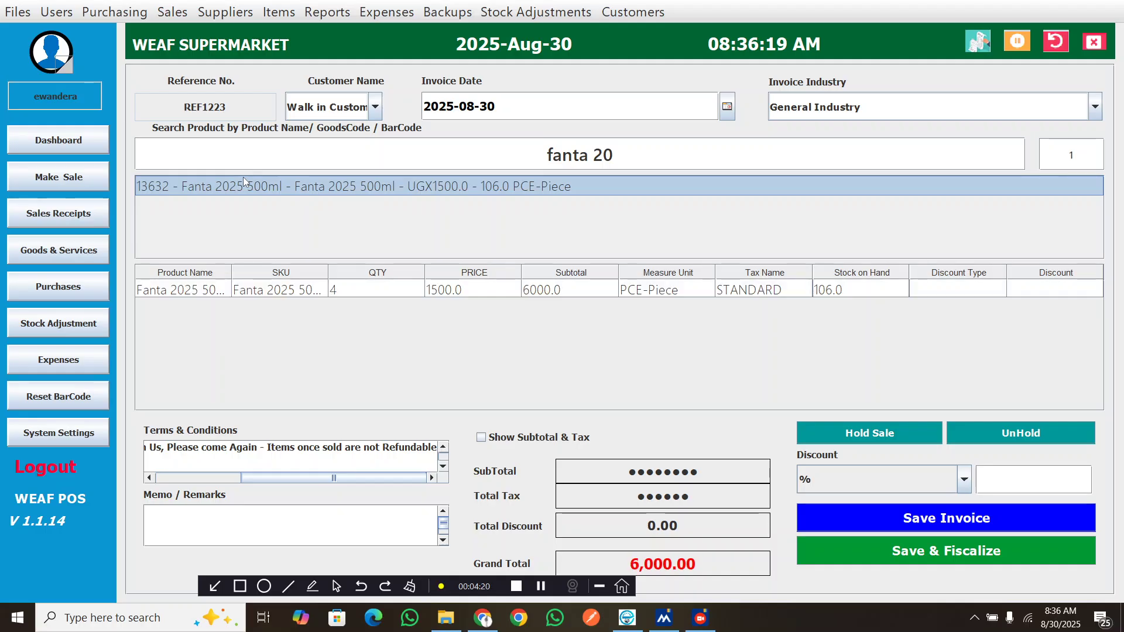
key("Return")
key("Return")
key("Return")
key("Return")
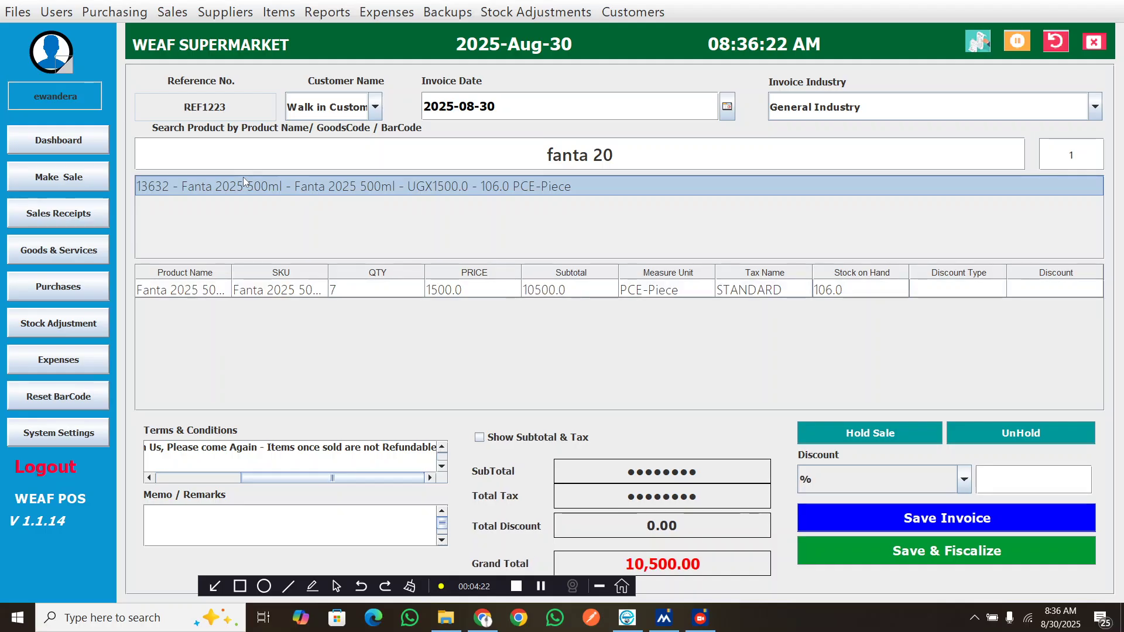
key("Return")
key("Return")
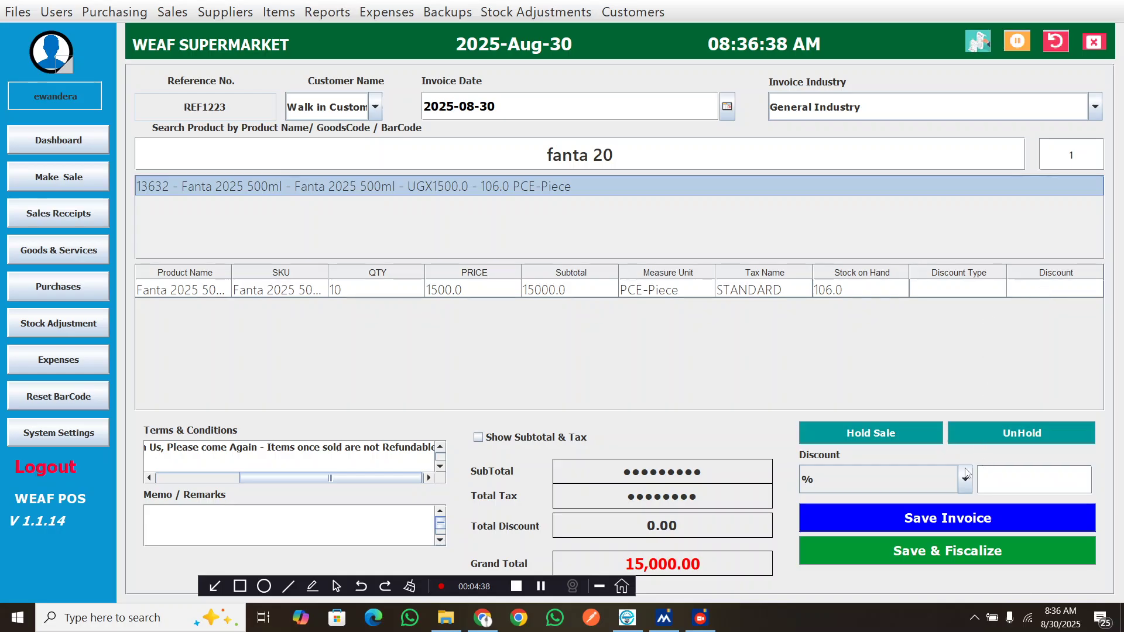
Apply a 4% discount to the sale
left_click(1013, 481)
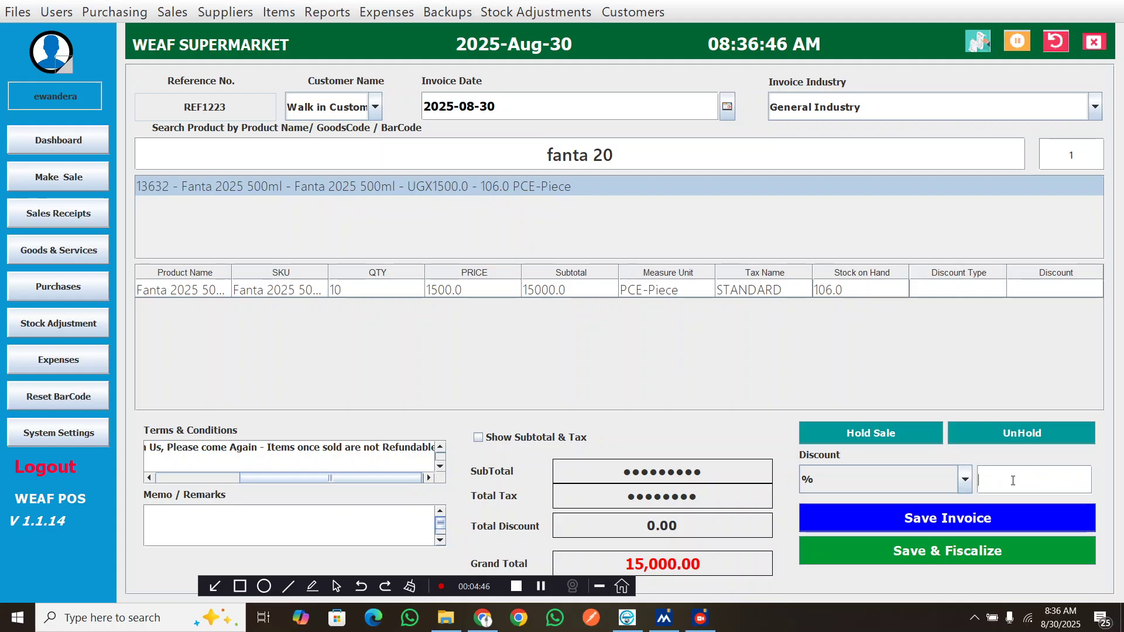
type("4")
key("Return")
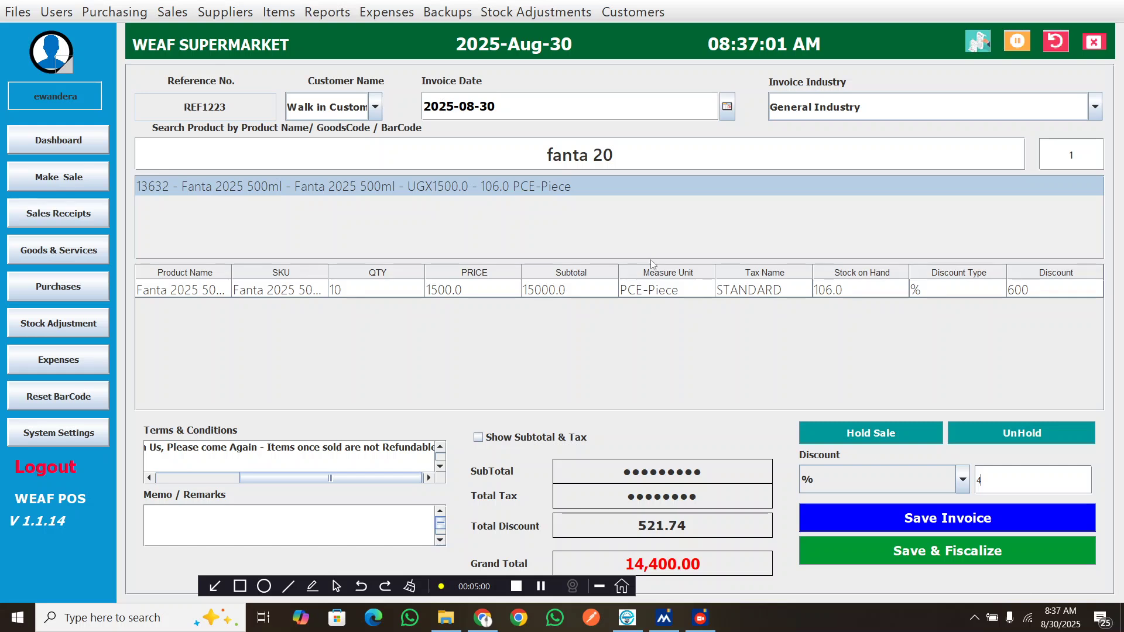
Save and fiscalize the sale with a cash payment of 14400.00, and choose to print the receipt
left_click(876, 551)
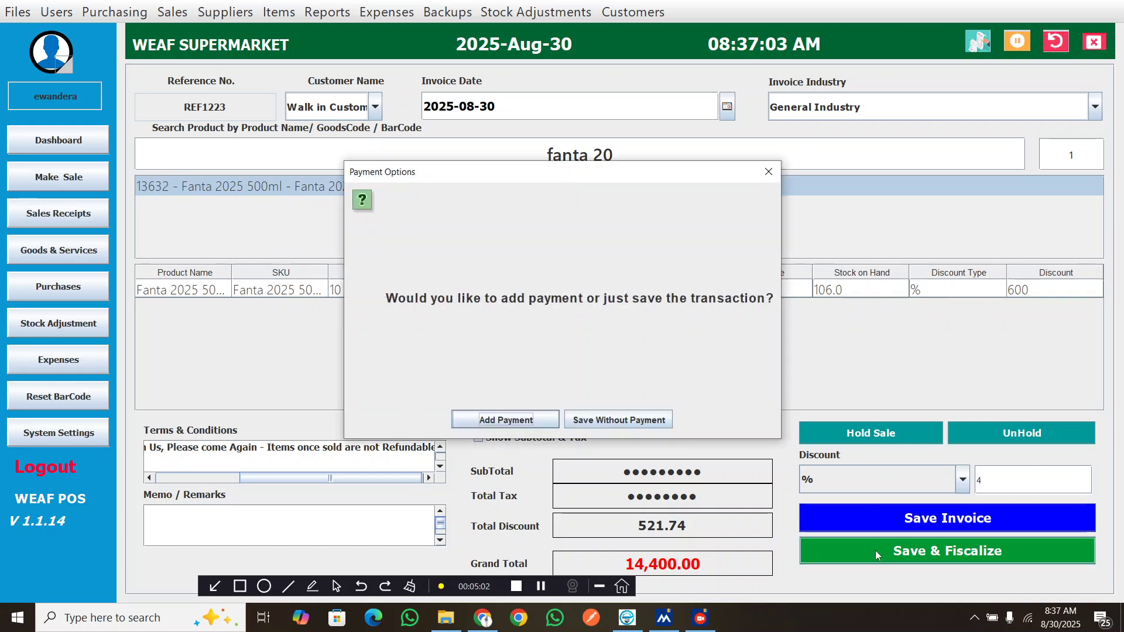
left_click(514, 420)
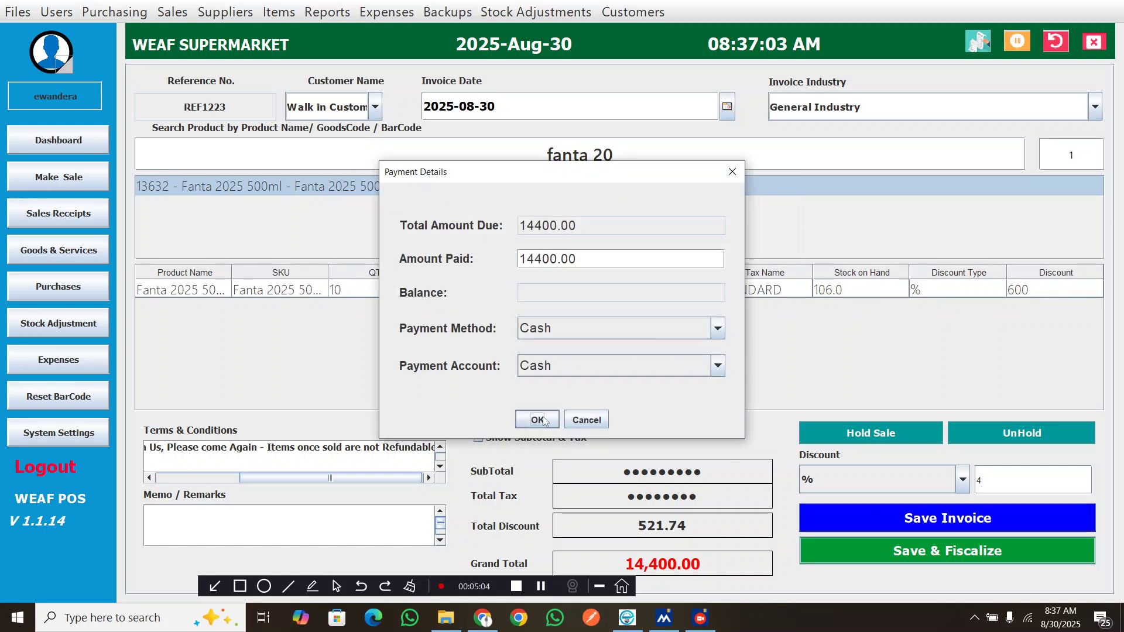
left_click(542, 423)
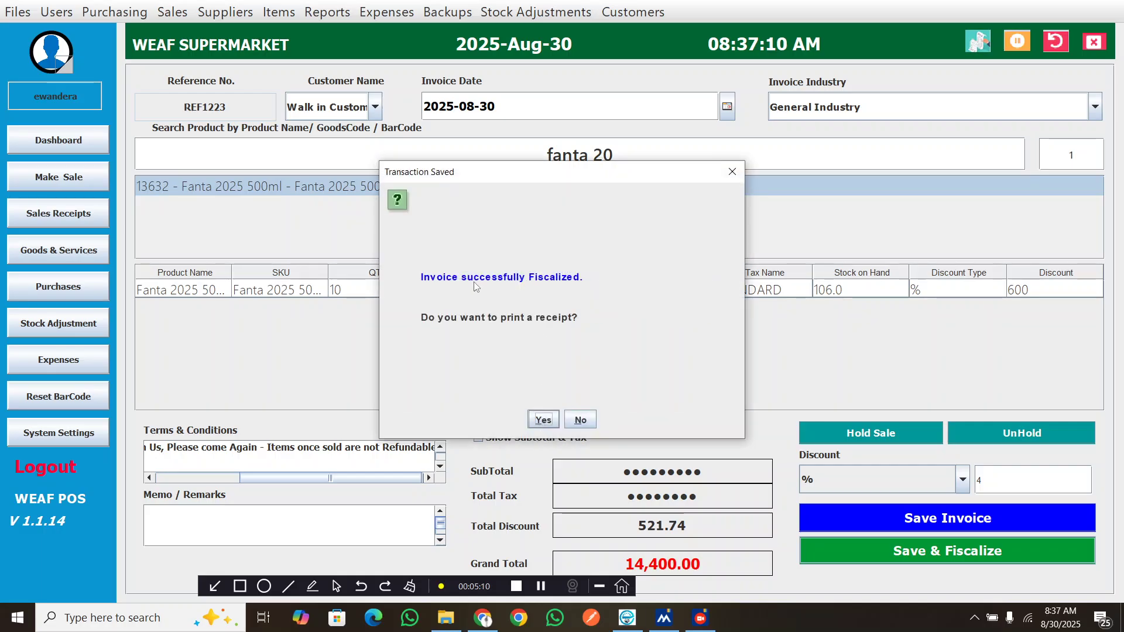
left_click(542, 423)
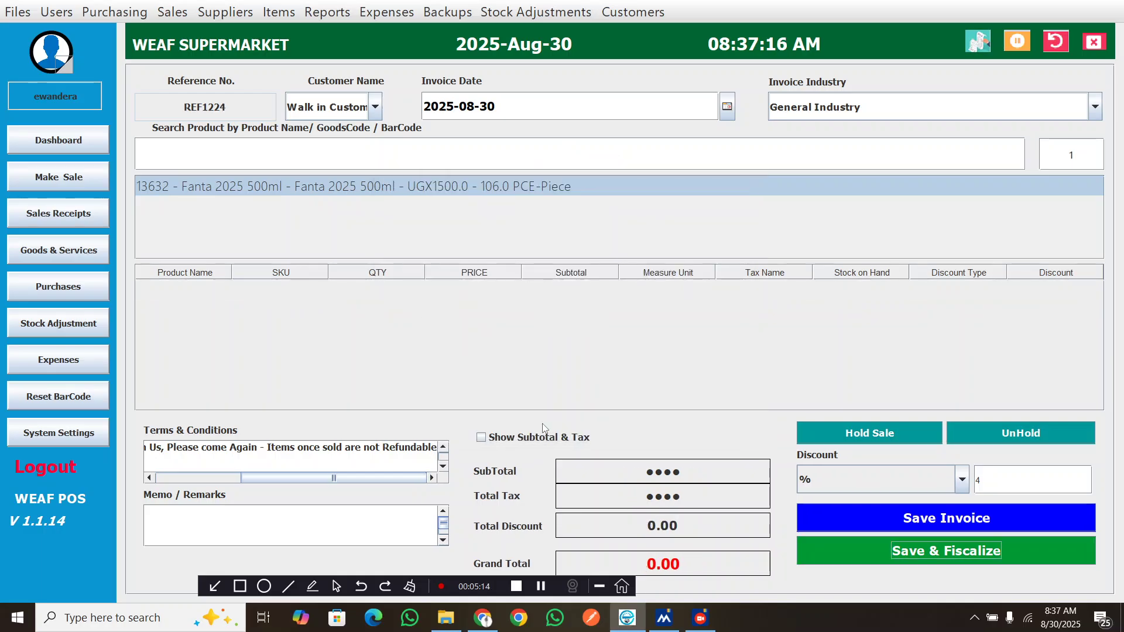
Browse in File Explorer to the receipts folder inside Documents > weaf pos
left_click(451, 628)
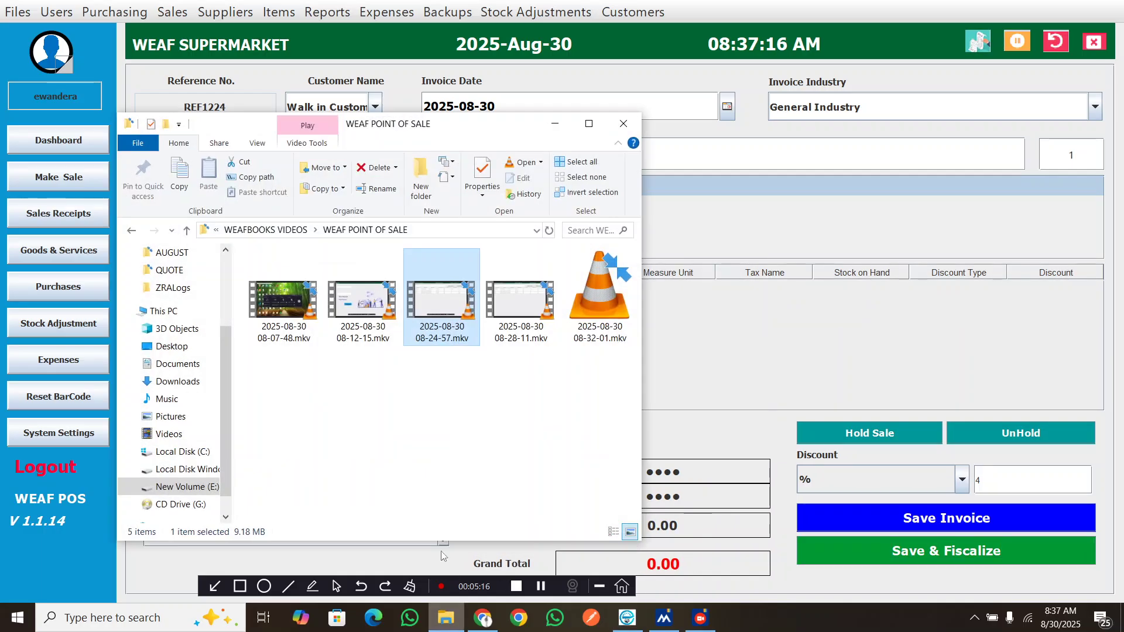
left_click(178, 365)
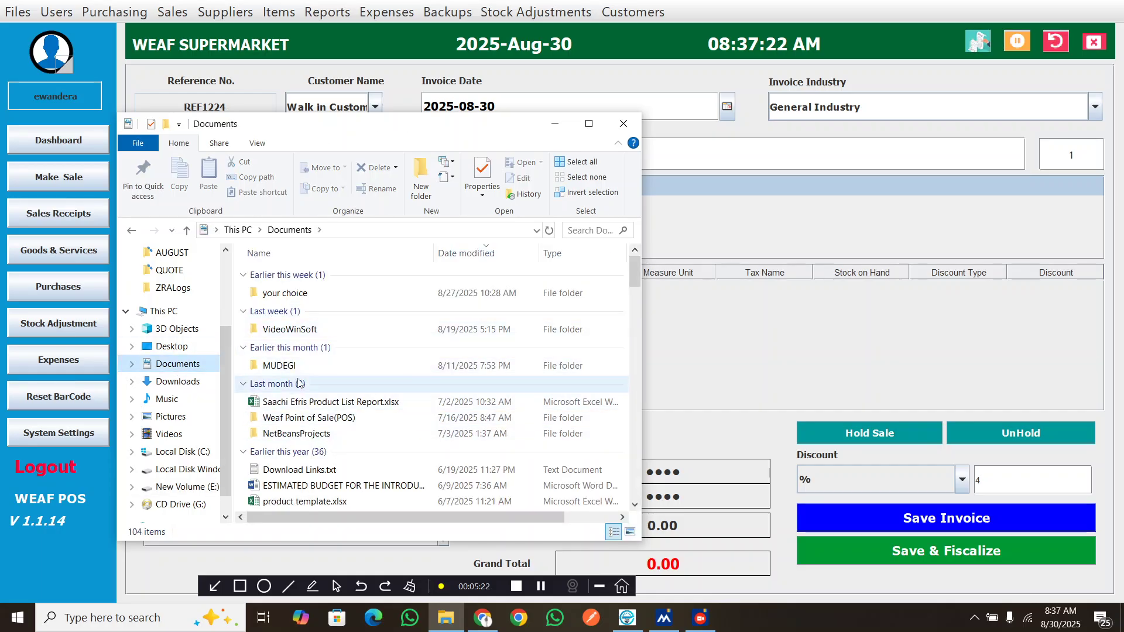
scroll(293, 399, "down", 4)
scroll(300, 364, "down", 15)
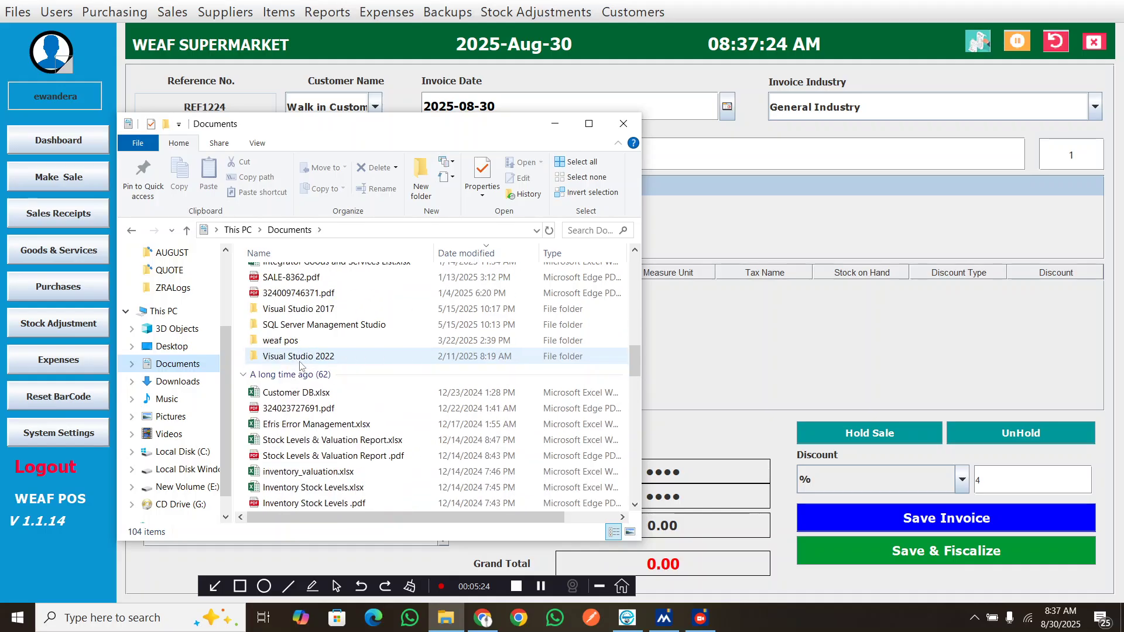
scroll(300, 364, "down", 10)
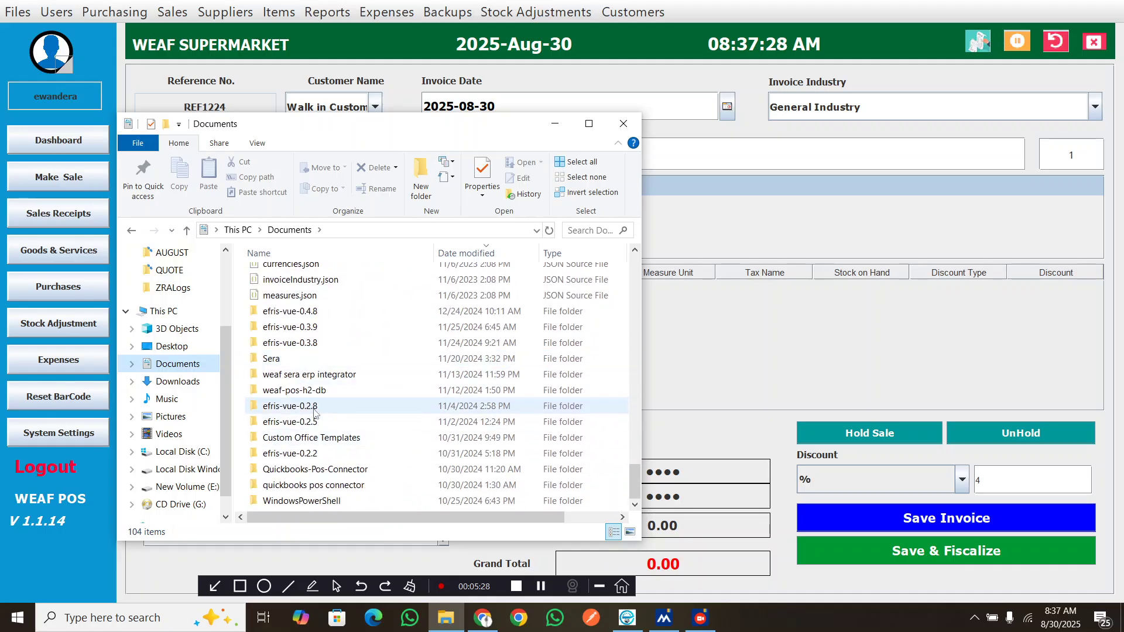
scroll(305, 403, "up", 1)
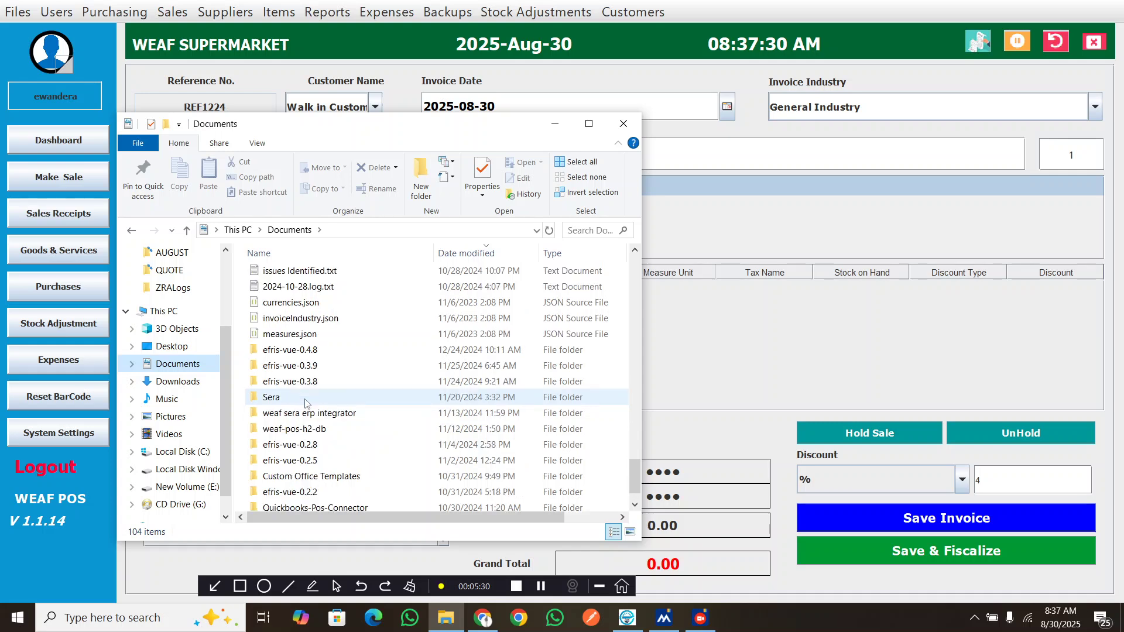
scroll(305, 402, "up", 12)
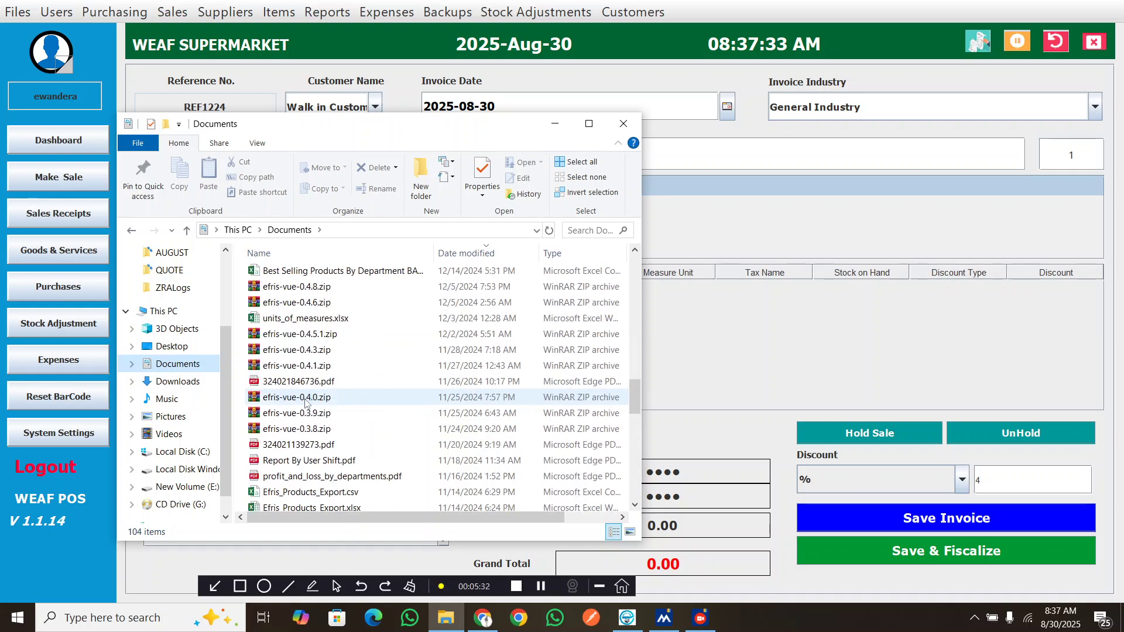
scroll(305, 403, "up", 1)
scroll(305, 403, "down", 2)
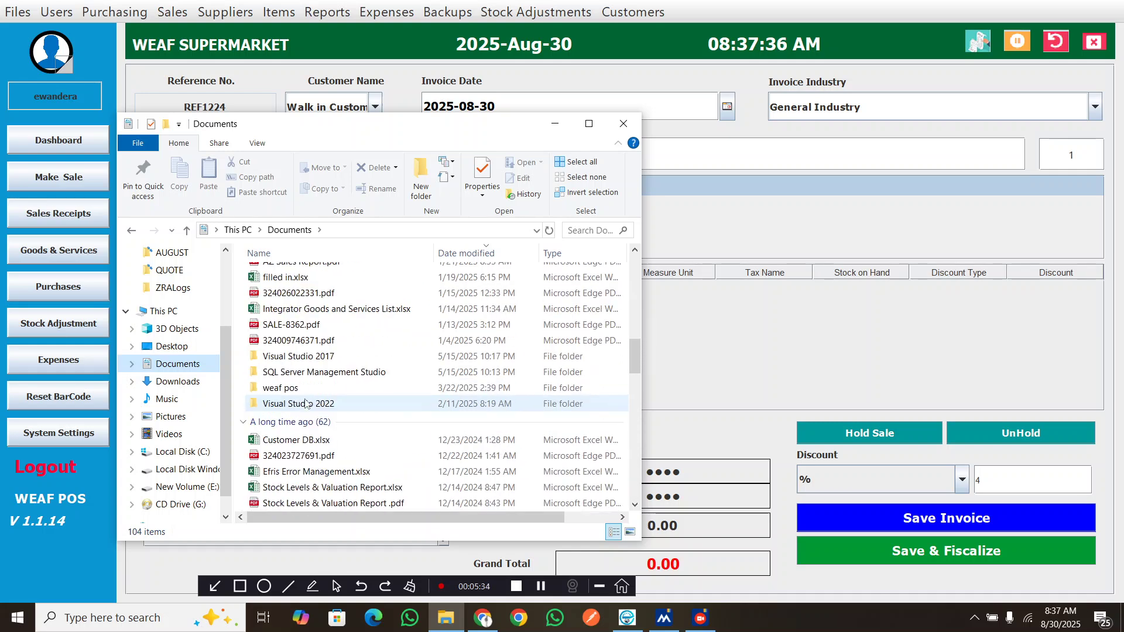
double_click(305, 389)
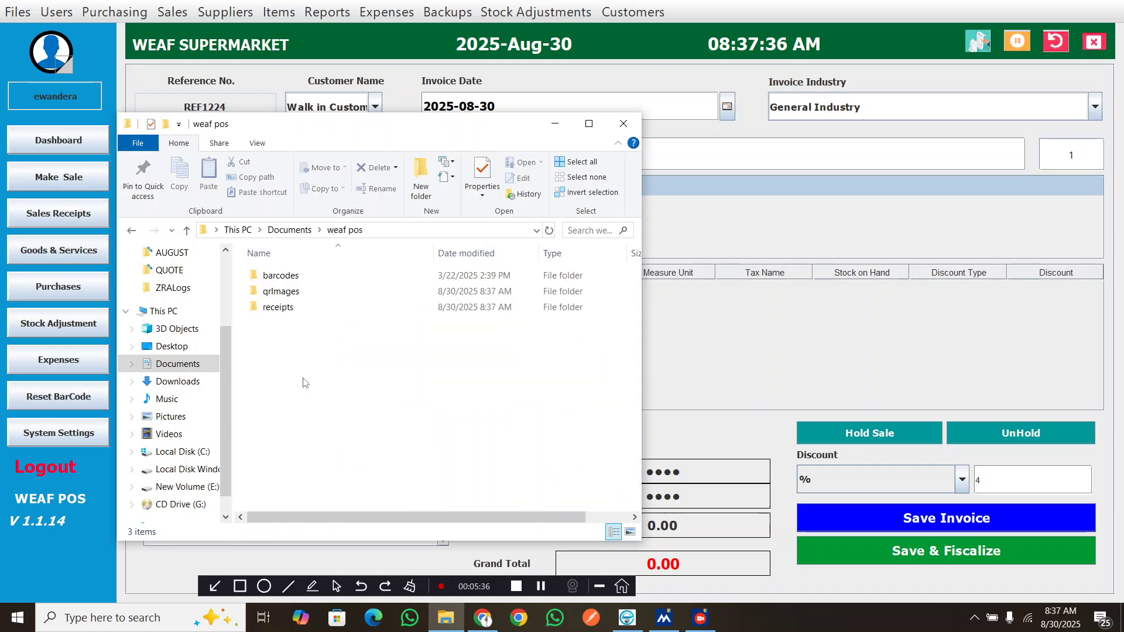
double_click(311, 308)
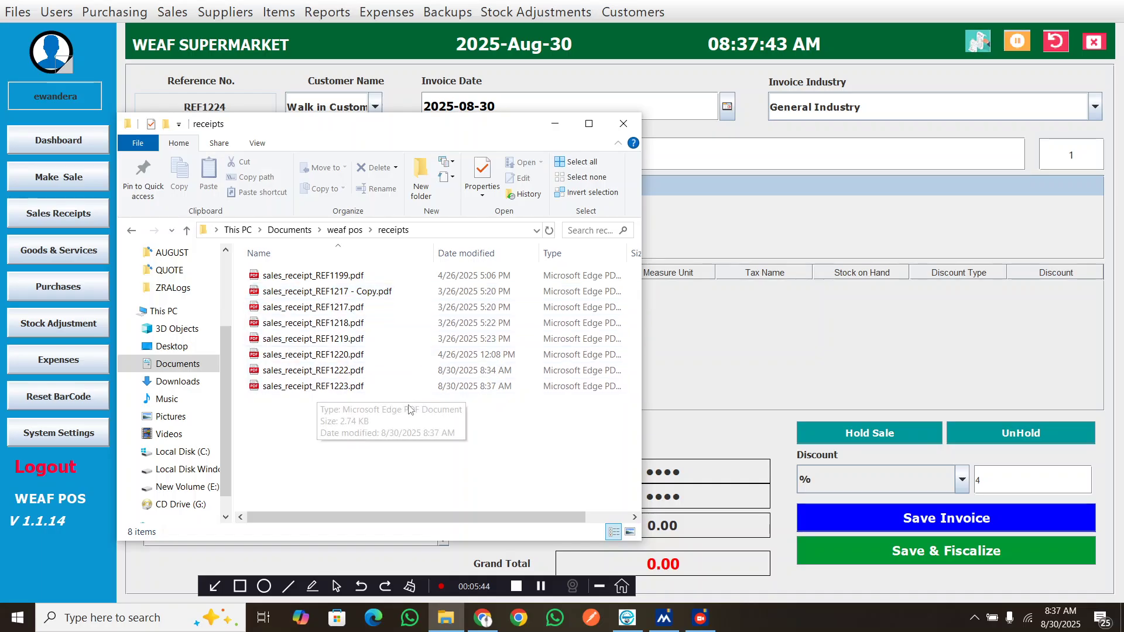
Open sales_receipt_REF1223.pdf in the browser
double_click(337, 387)
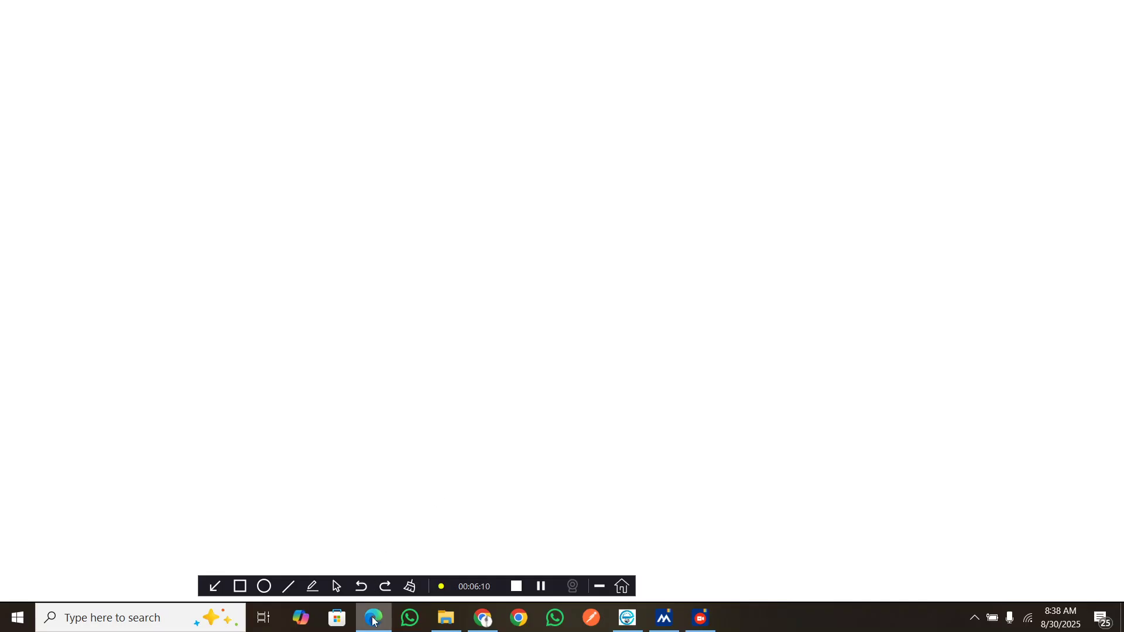
mouse_move(374, 622)
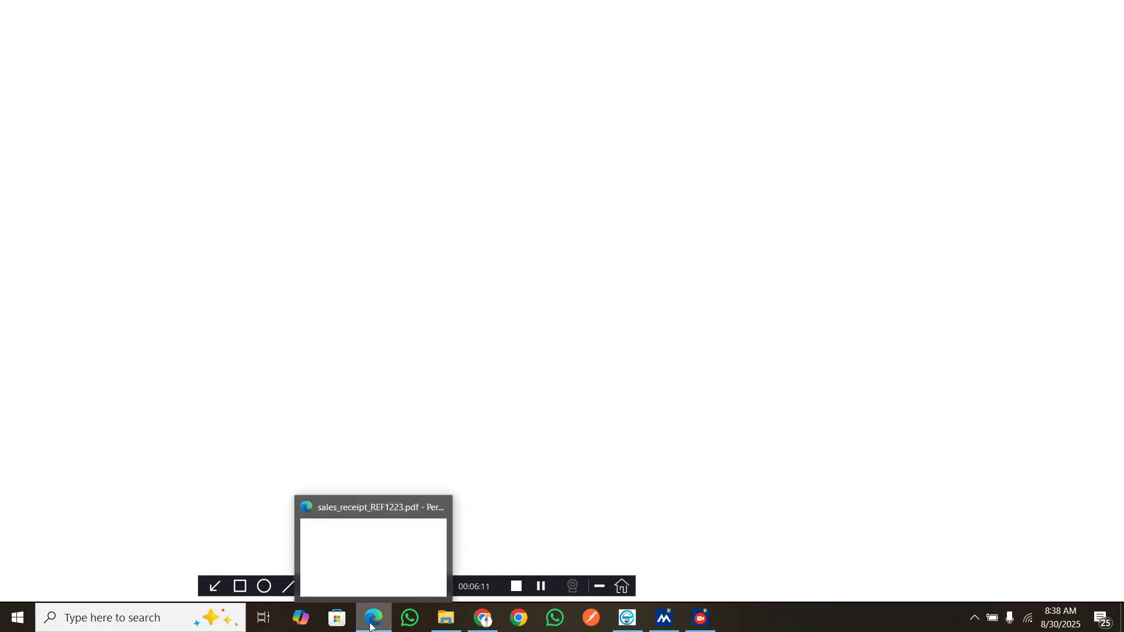
left_click(388, 559)
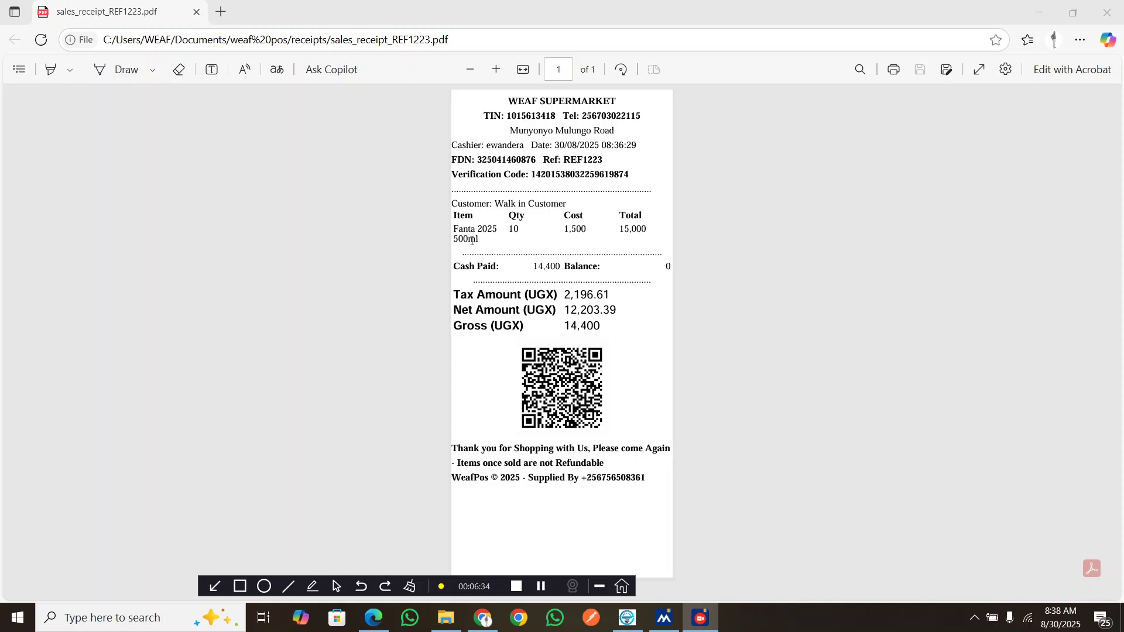
Copy the receipt's FDN and switch to the EFRIS validation tab
double_click(507, 160)
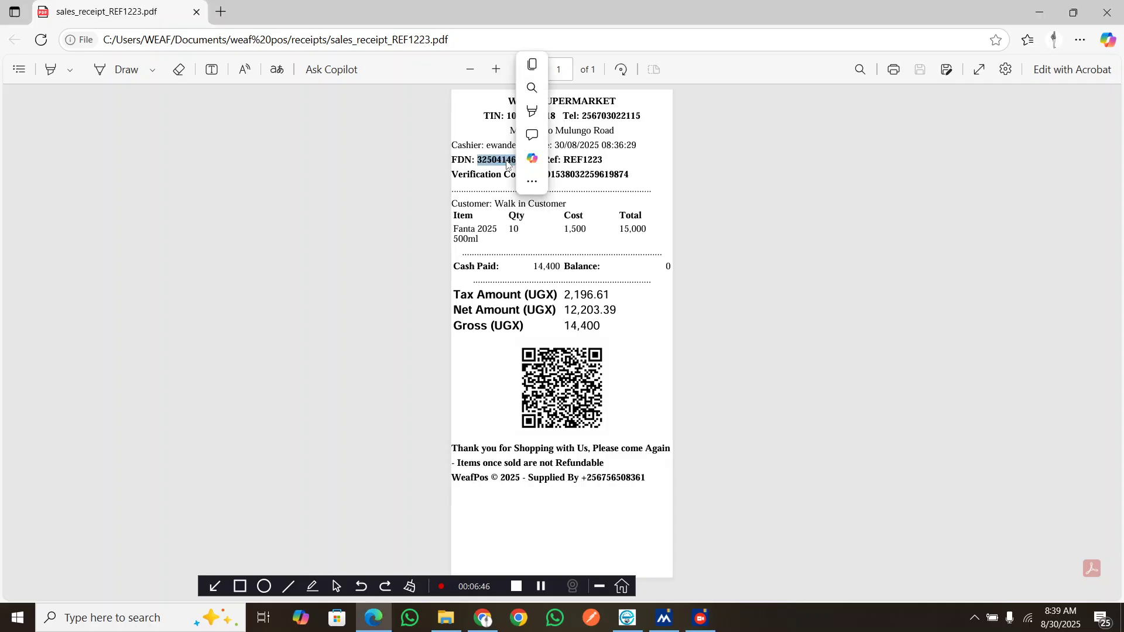
left_click(533, 64)
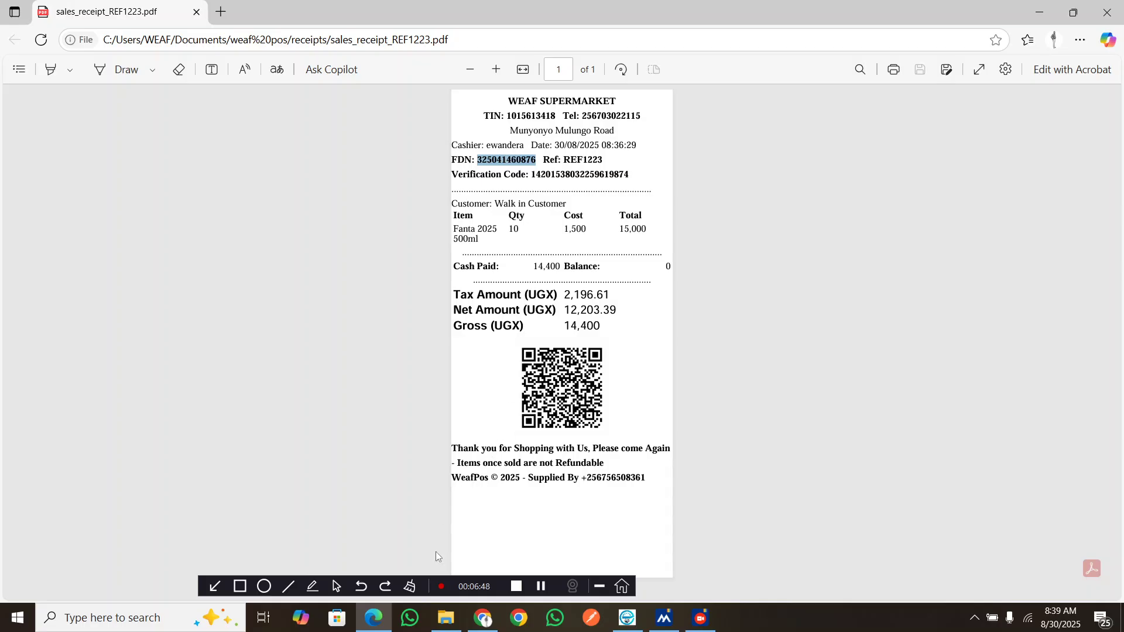
left_click(483, 617)
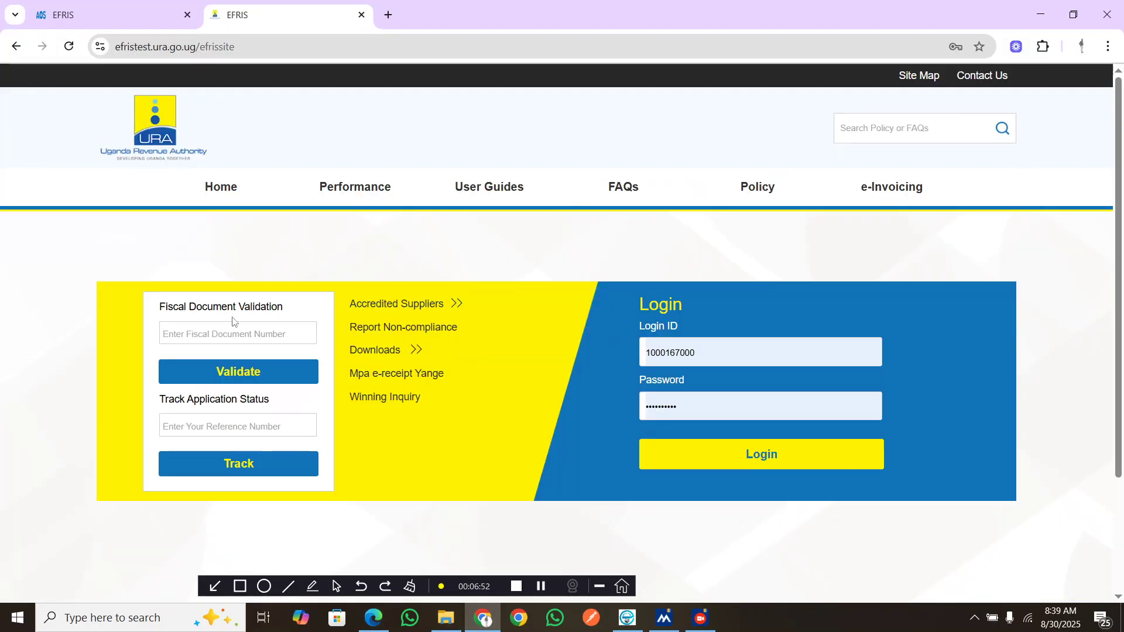
Paste the FDN into Fiscal Document Validation and validate it
left_click(221, 329)
key("ctrl+v")
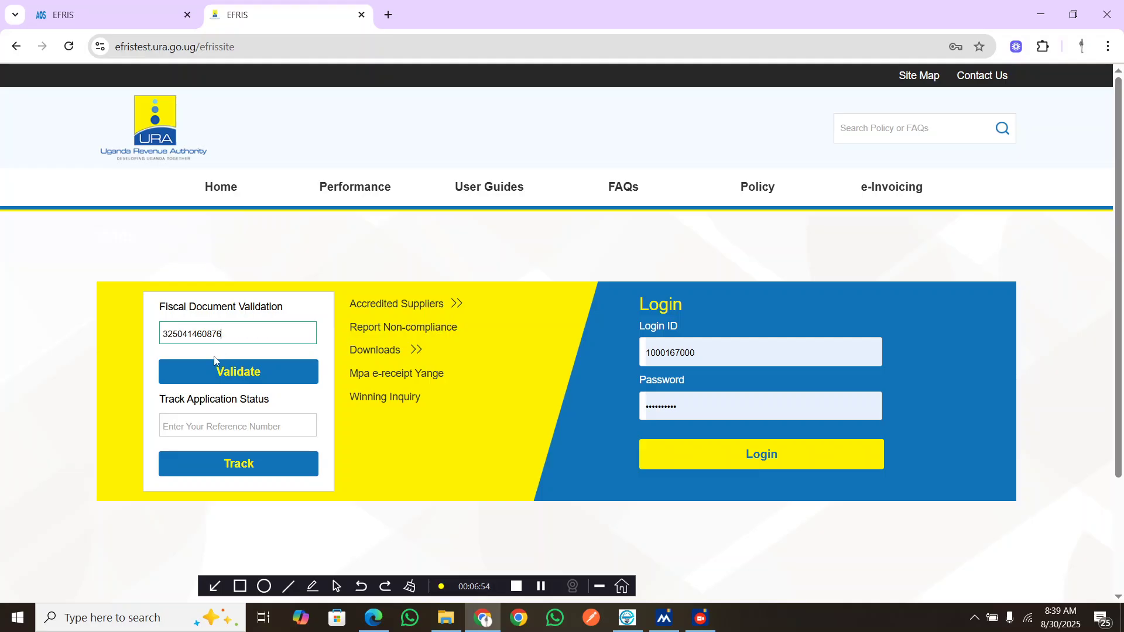
left_click(215, 372)
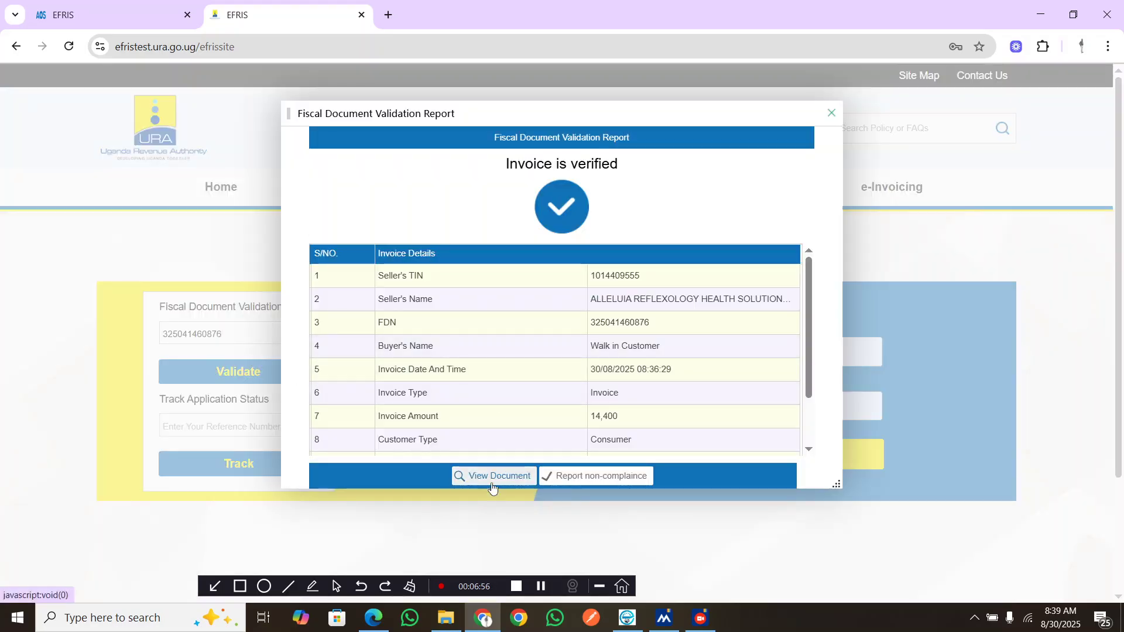
View the fiscal invoice document and review its goods and discount lines
left_click(493, 477)
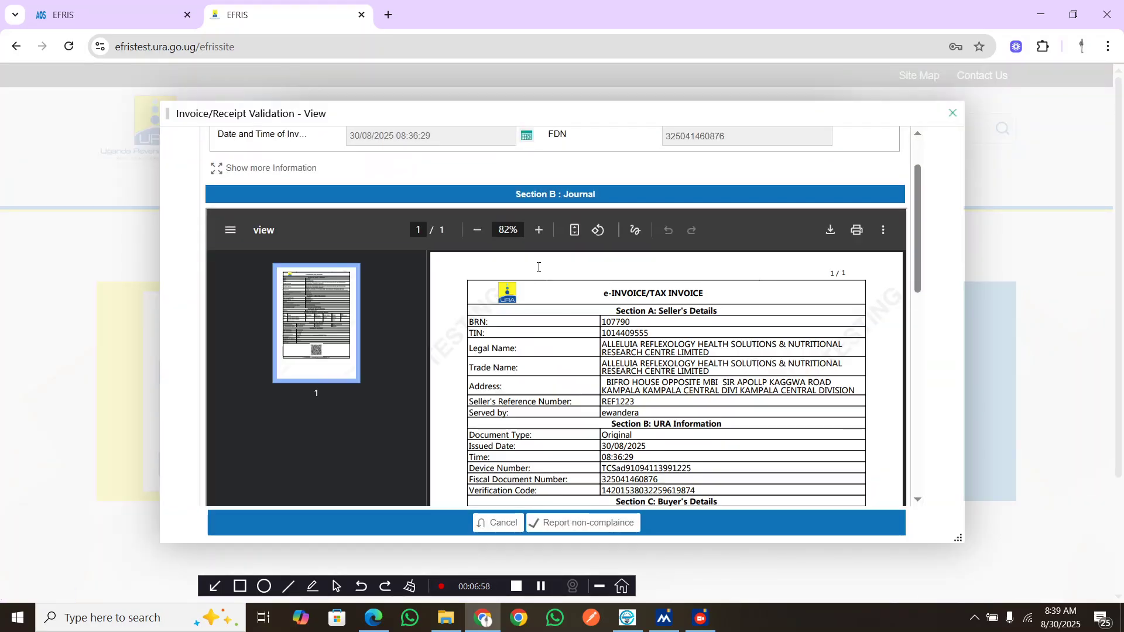
scroll(536, 271, "down", 6)
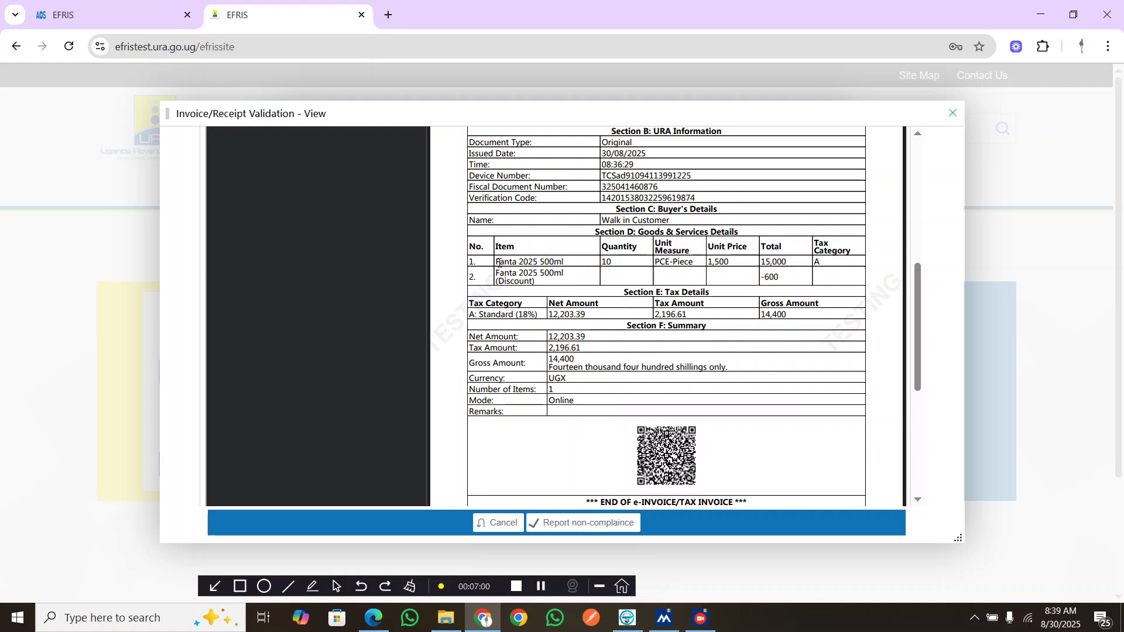
left_click_drag(496, 260, 568, 261)
left_click(614, 263)
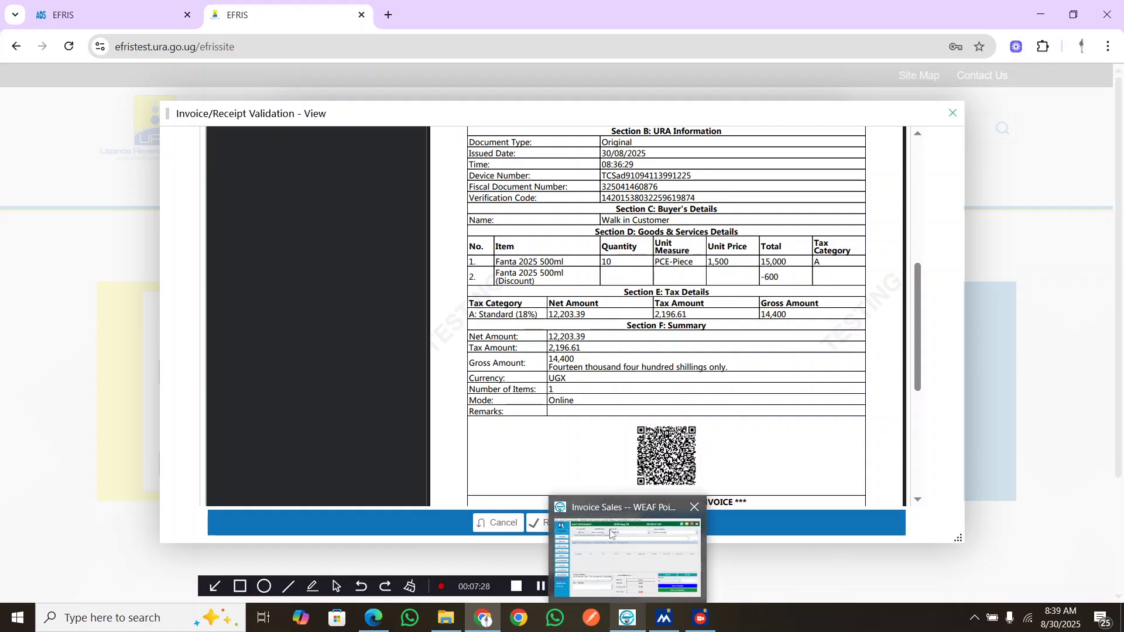
Switch to WEAF POS, start a new sale and add one Fanta 2025 500ml by searching "fanta 20"
left_click(612, 542)
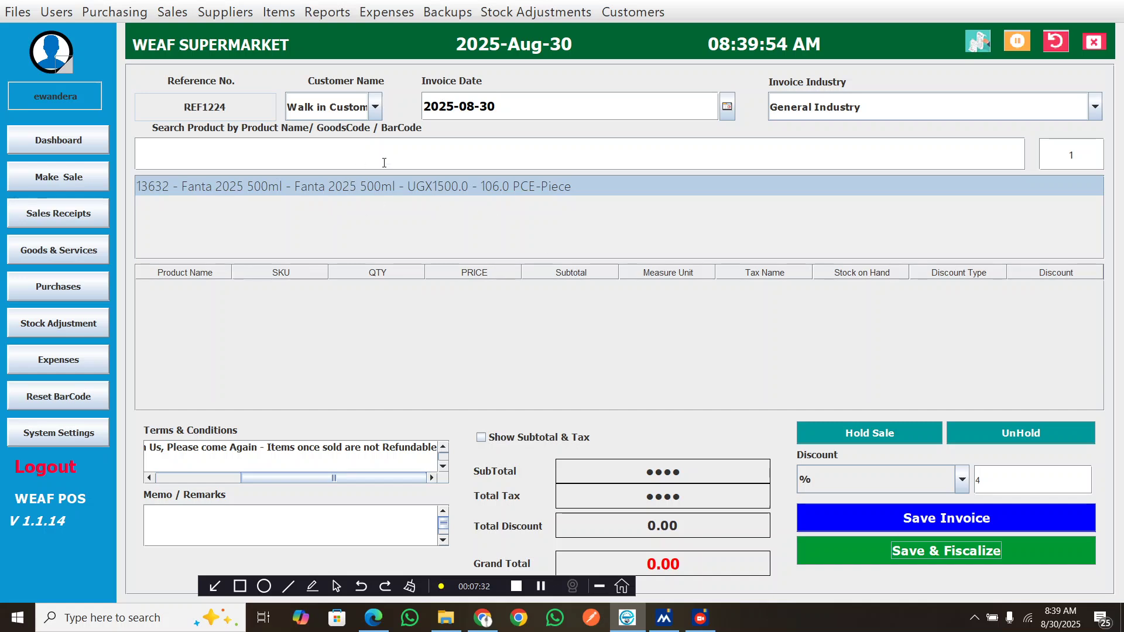
left_click(66, 216)
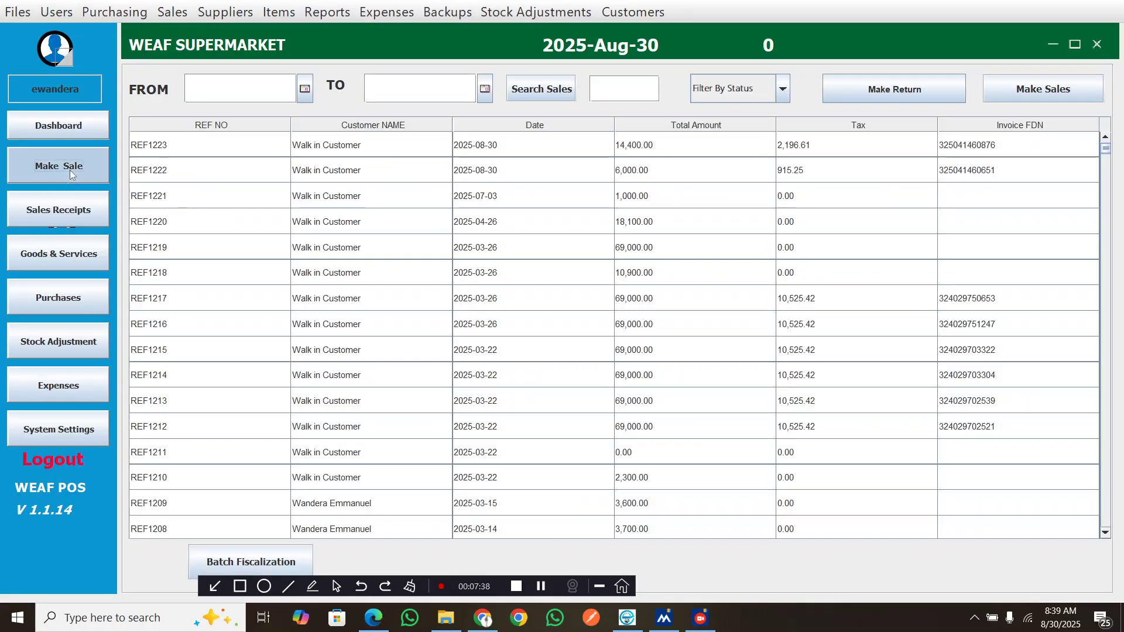
left_click(70, 170)
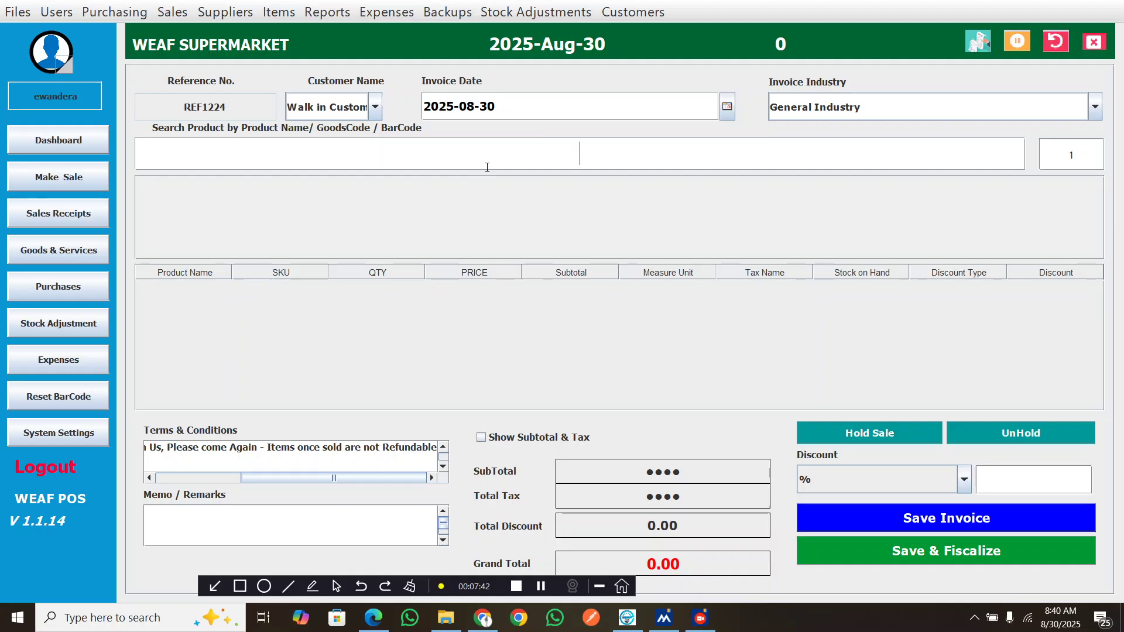
type("fanta")
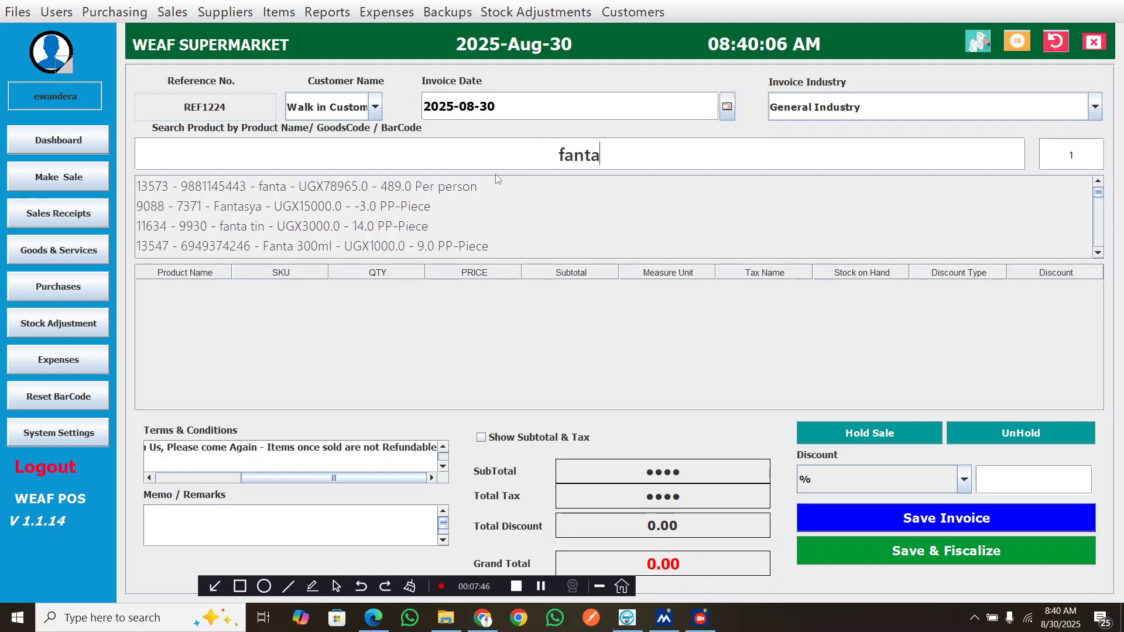
type(" 20")
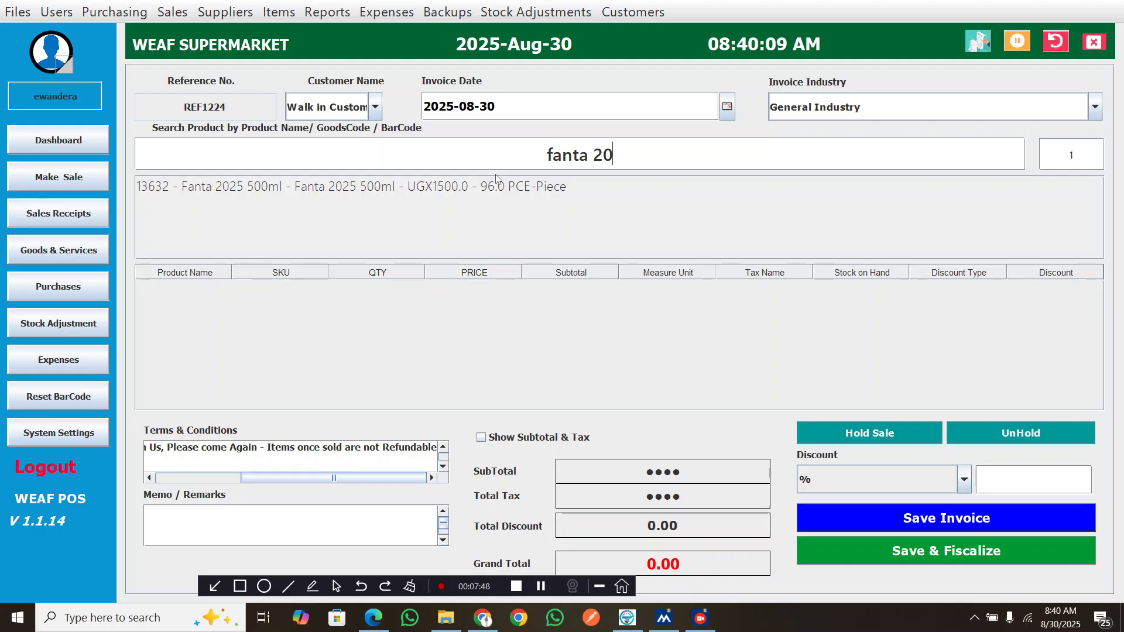
left_click(479, 189)
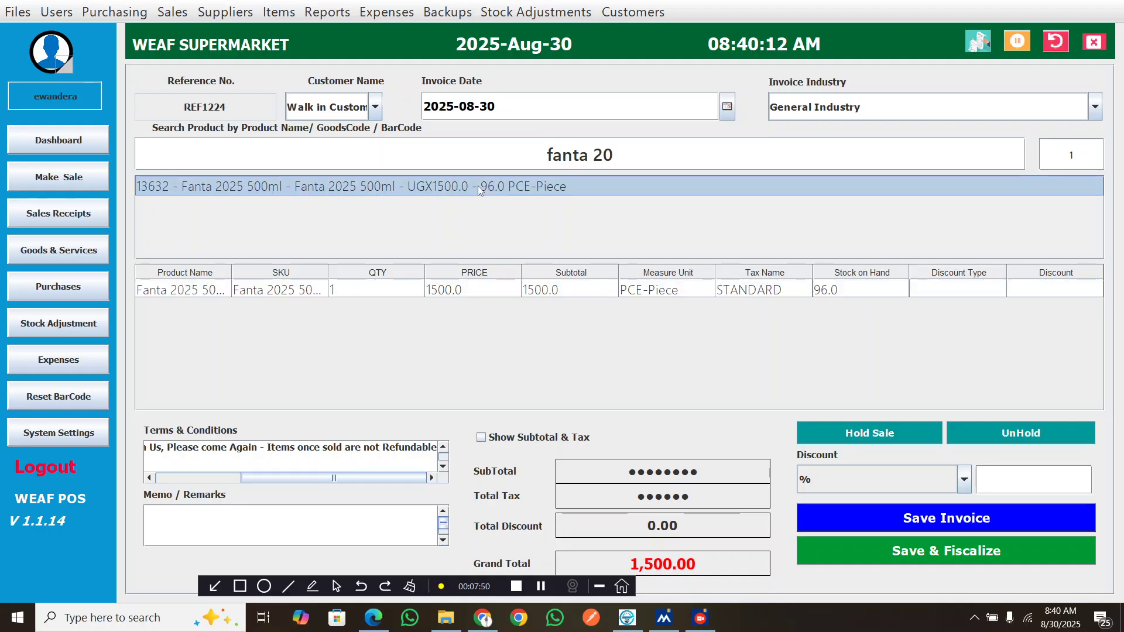
Save the invoice with a payment and decline printing a receipt
left_click(923, 519)
left_click(495, 419)
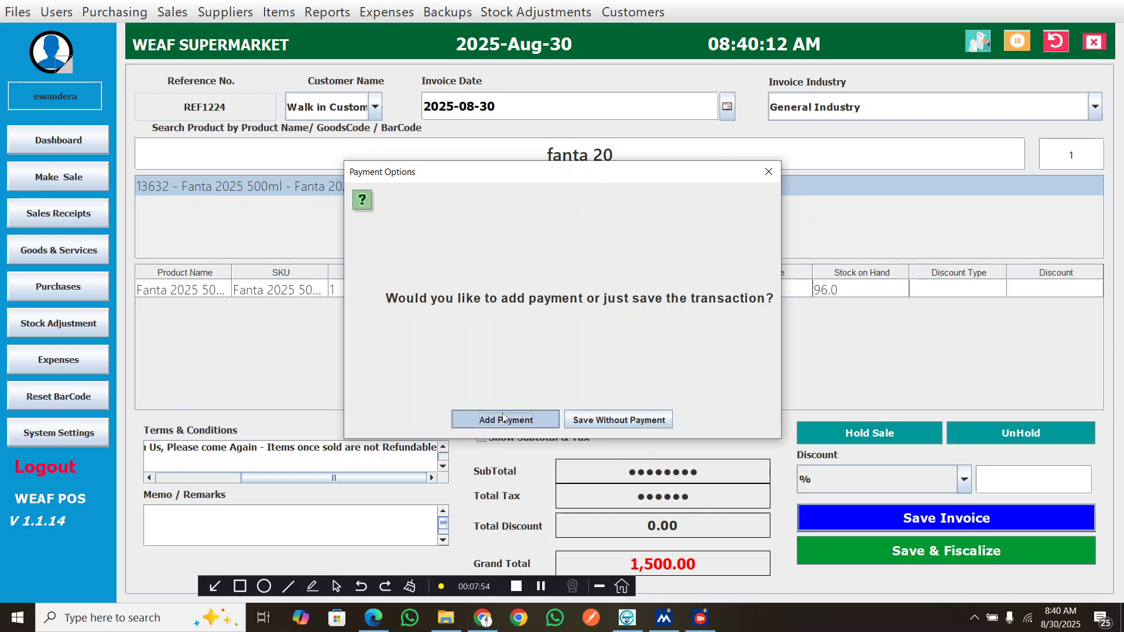
left_click(537, 419)
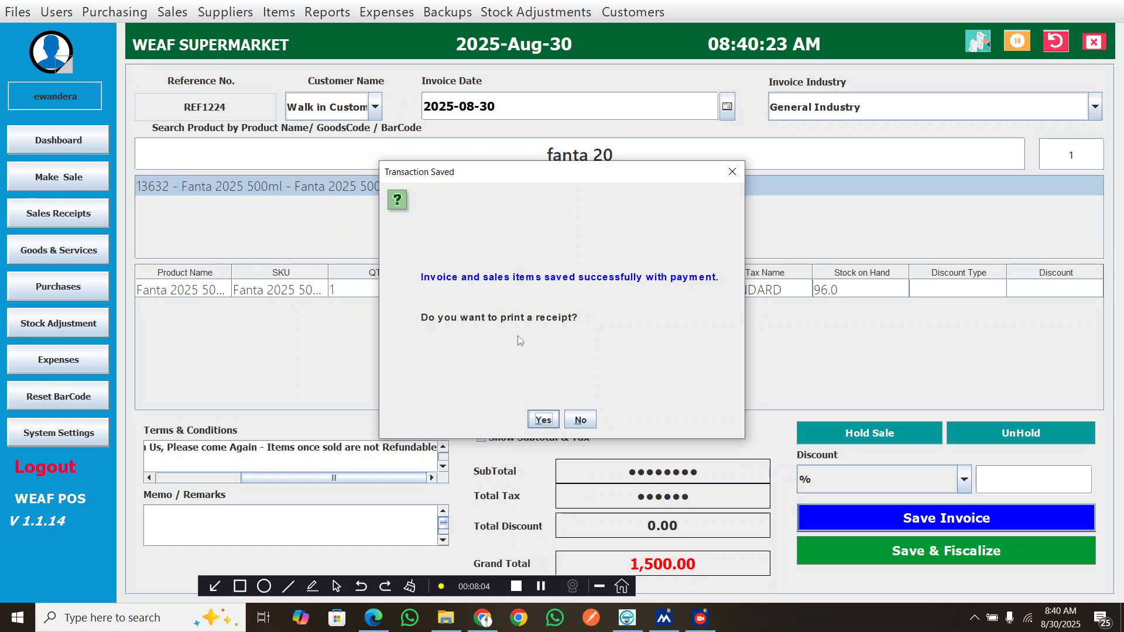
left_click(578, 422)
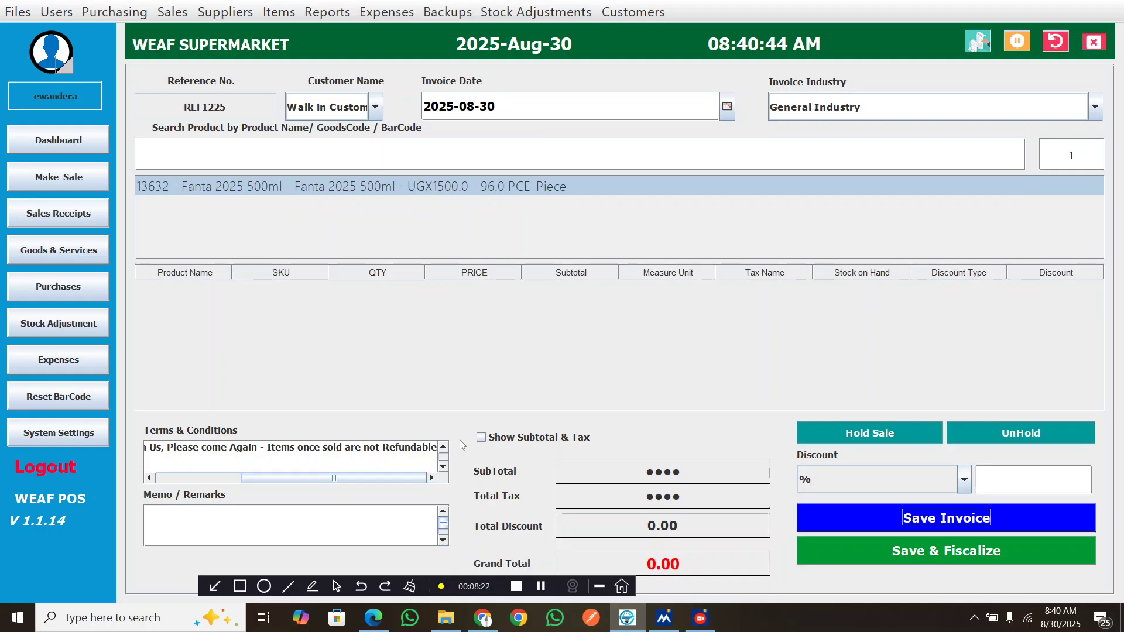
Open sales receipt REF1224, fiscalize it and choose to print its receipt
left_click(61, 216)
left_click(62, 216)
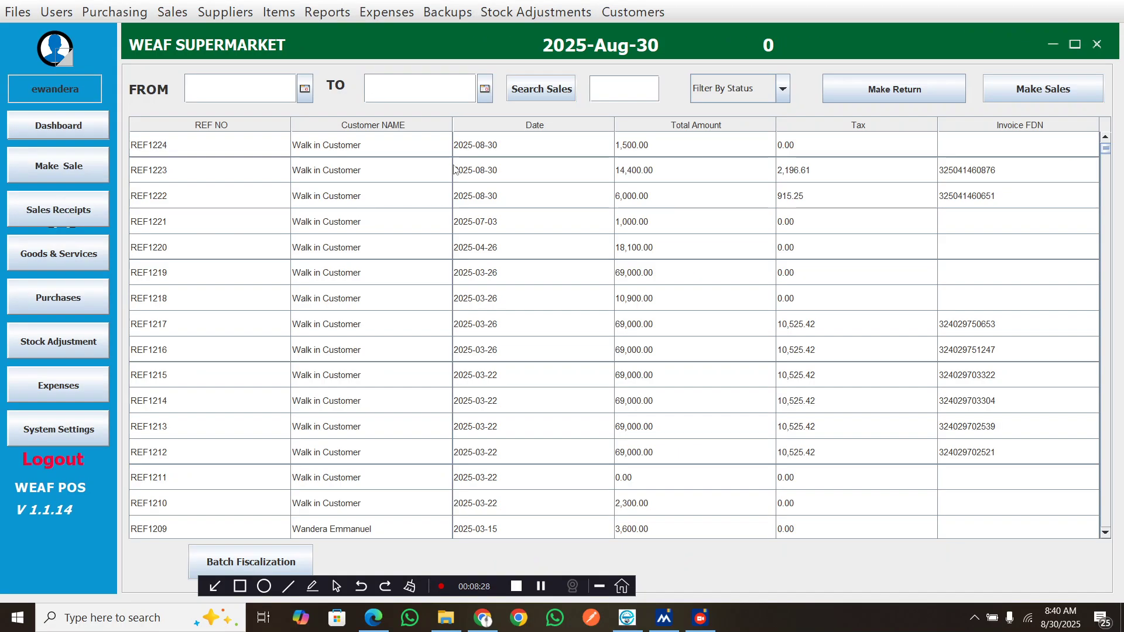
left_click(391, 146)
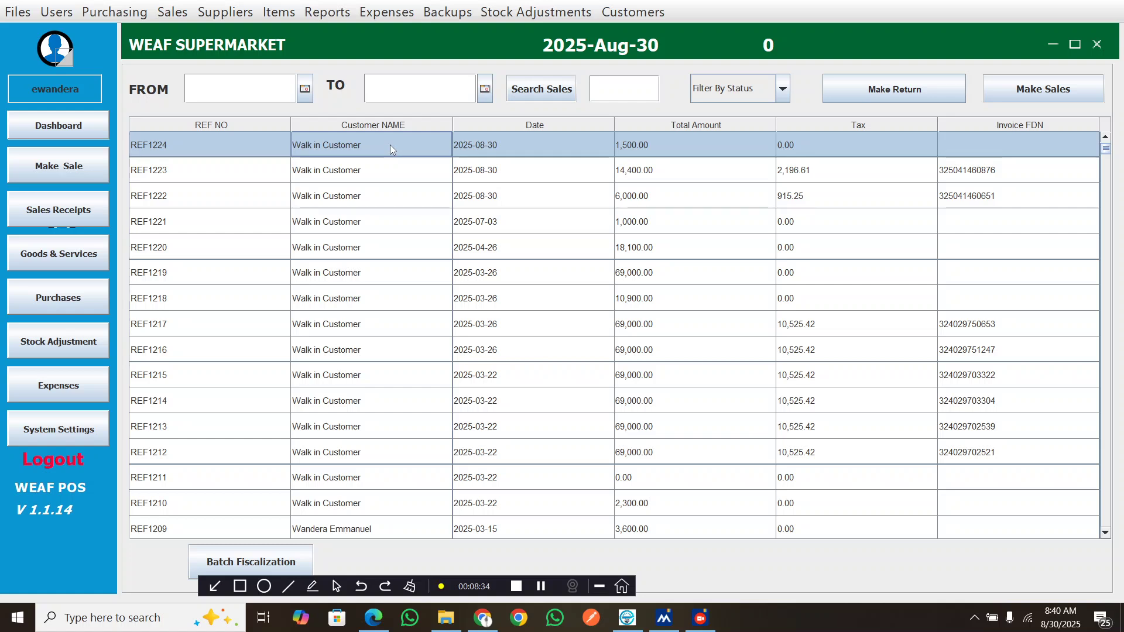
left_click(539, 589)
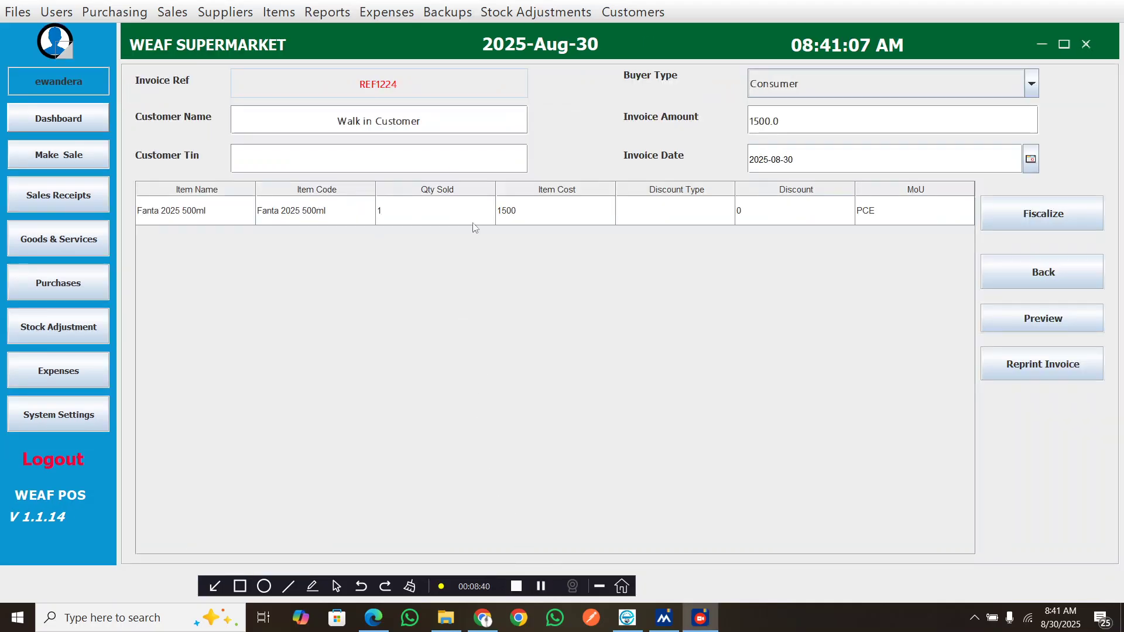
left_click(1012, 220)
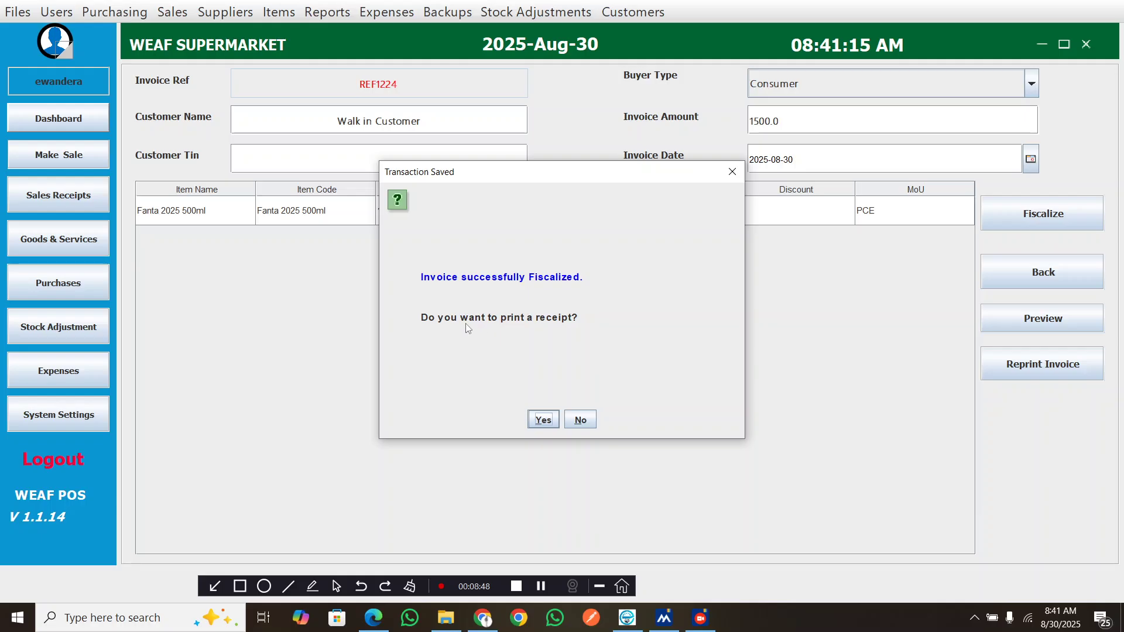
left_click(544, 420)
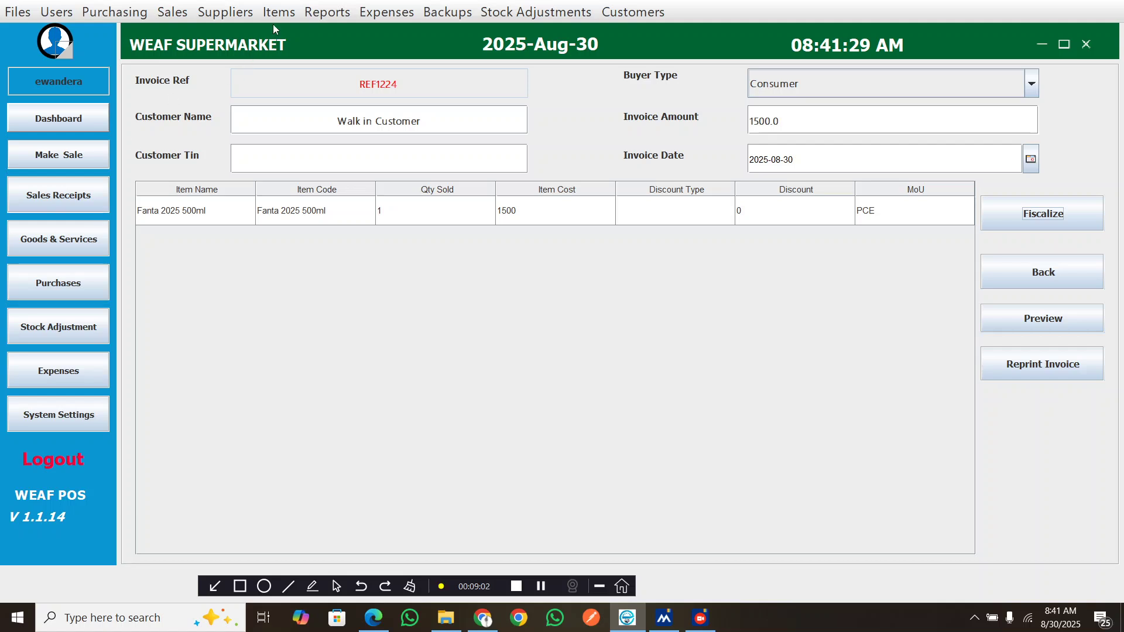
Open the sales A-Z Report and review its totals, opening balances and sales by payment account
left_click(314, 13)
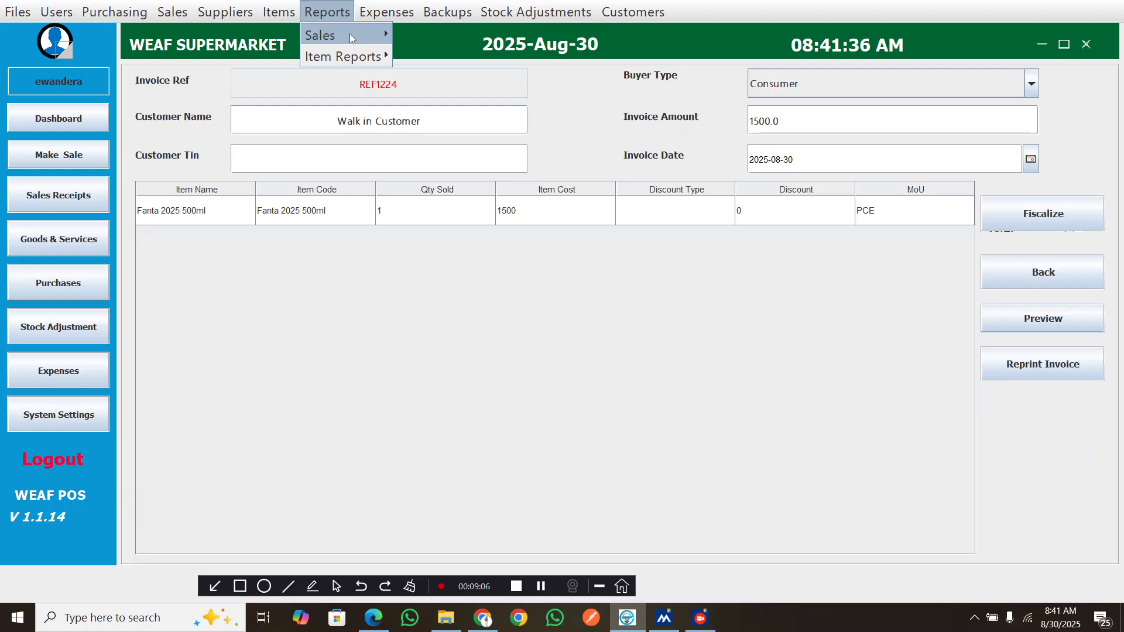
mouse_move(380, 38)
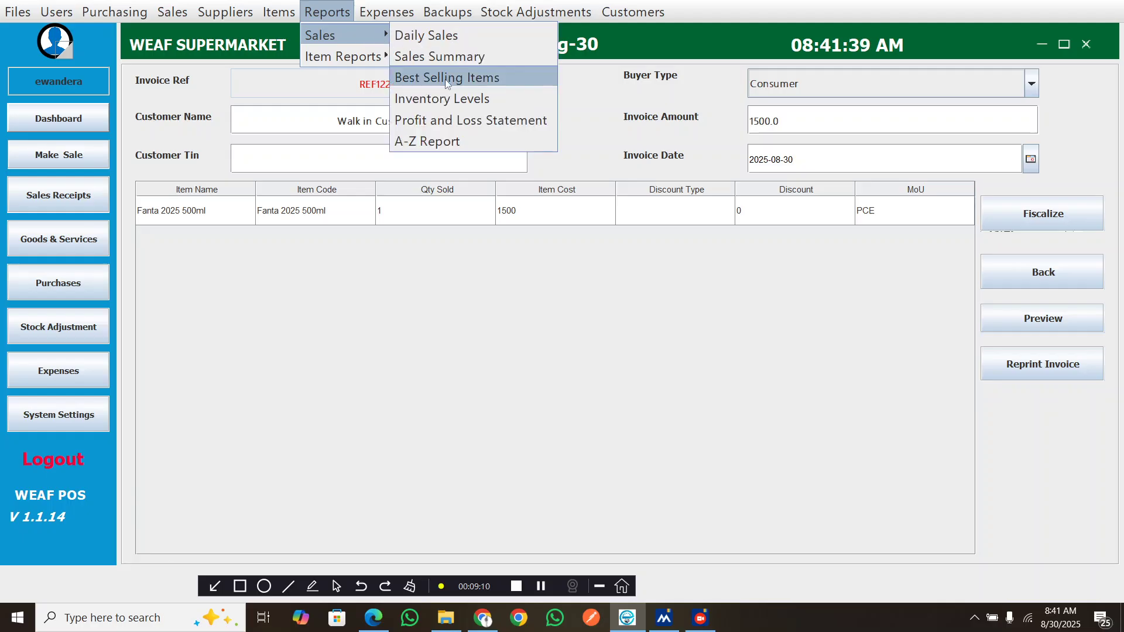
left_click(424, 141)
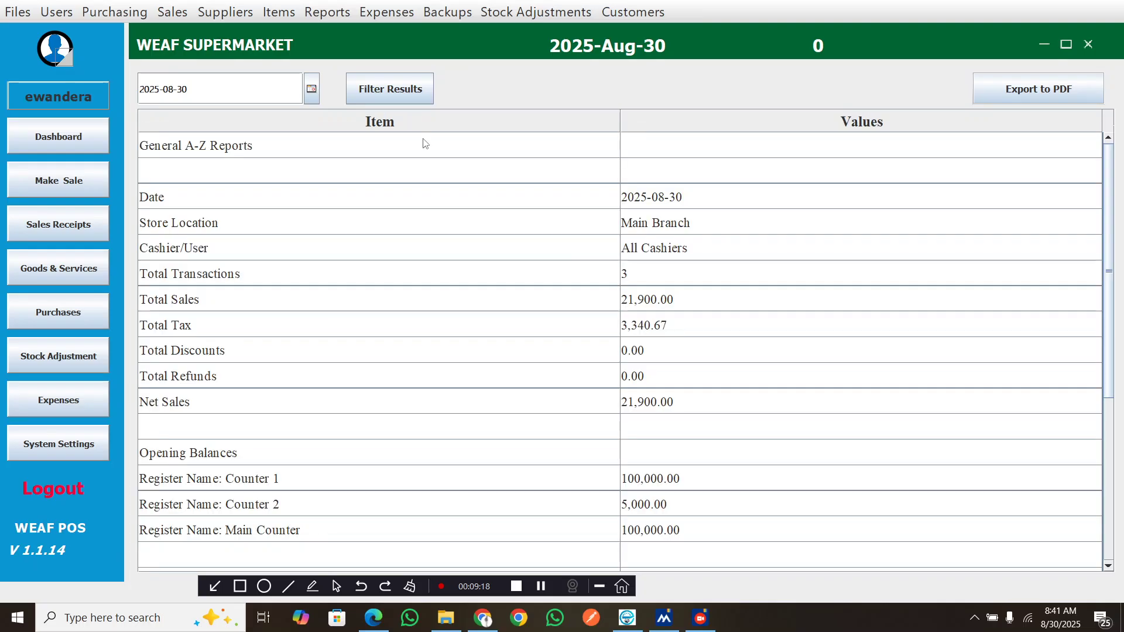
scroll(448, 397, "down", 4)
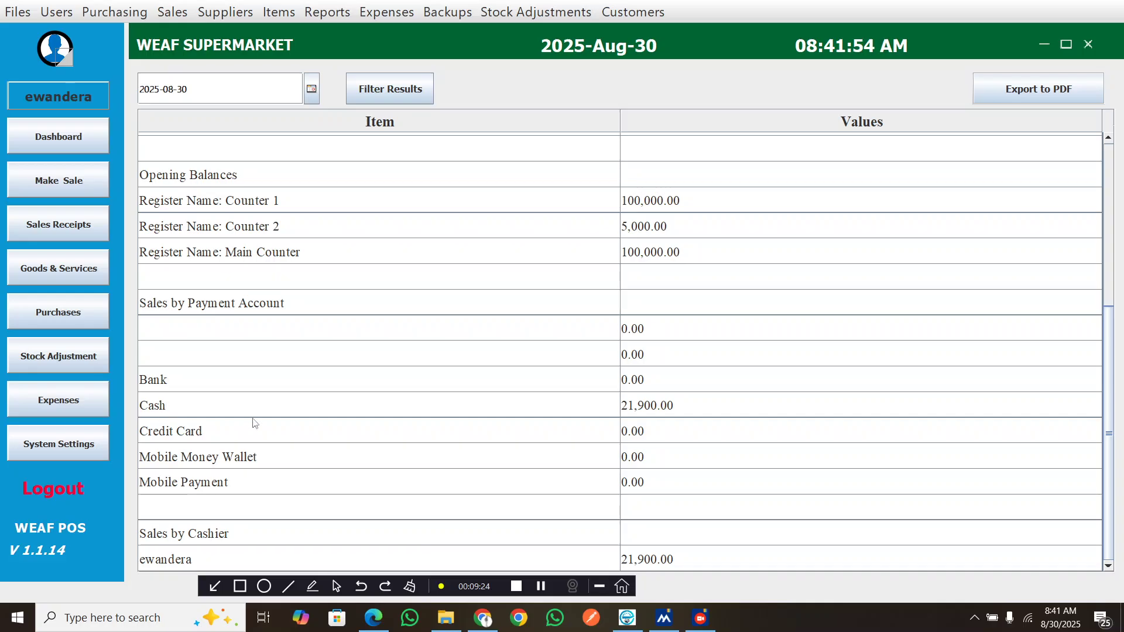
scroll(664, 422, "up", 1)
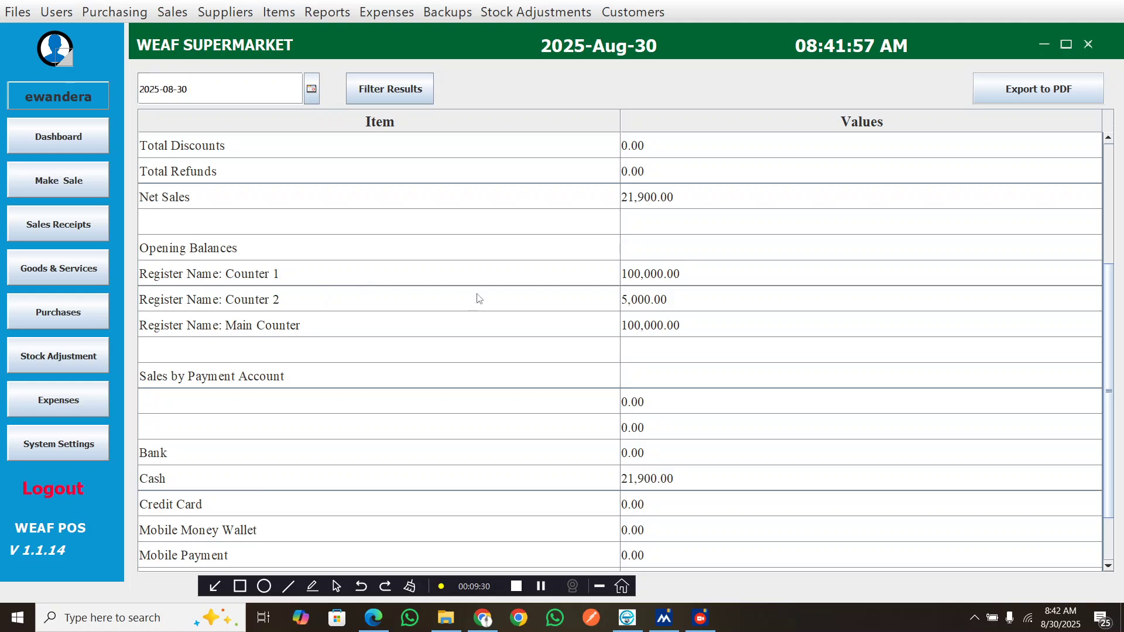
scroll(659, 348, "up", 3)
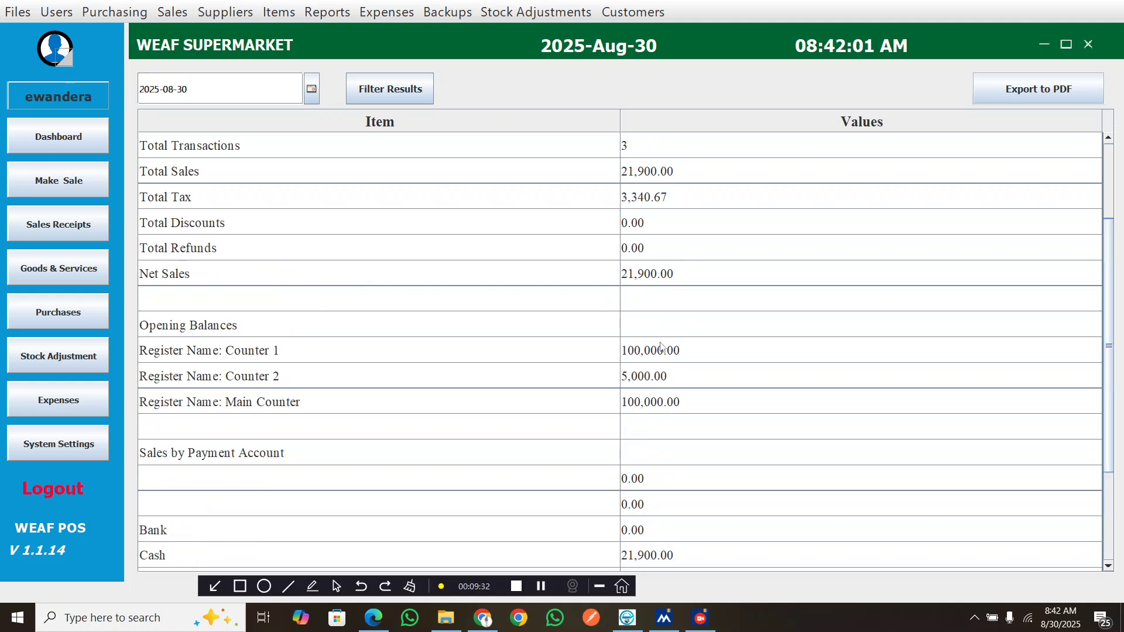
scroll(662, 348, "down", 5)
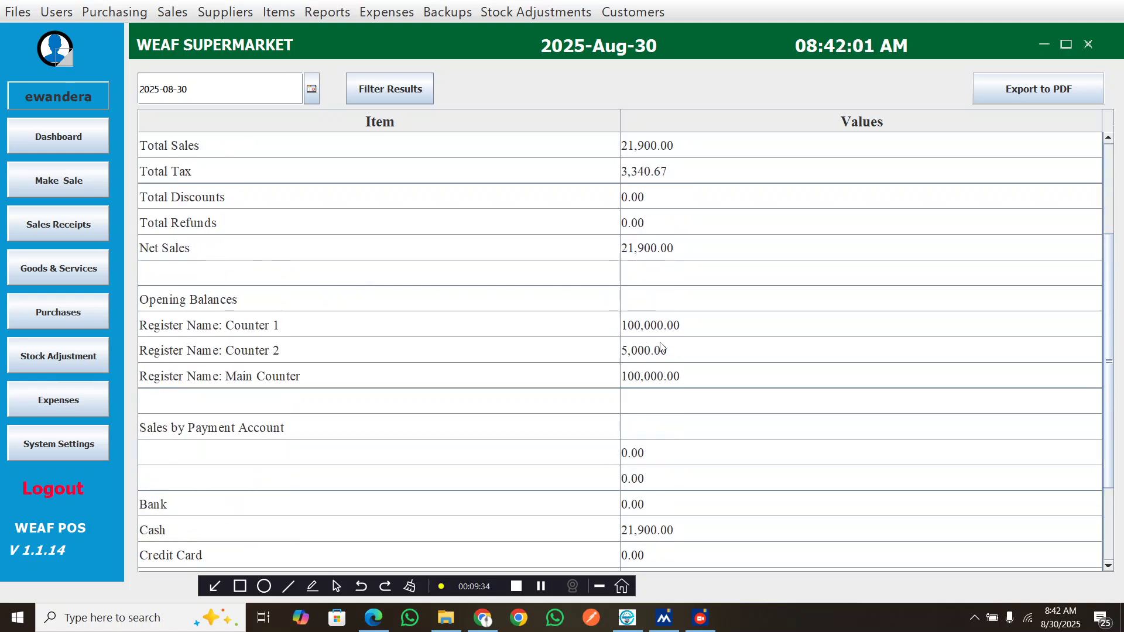
scroll(662, 348, "up", 5)
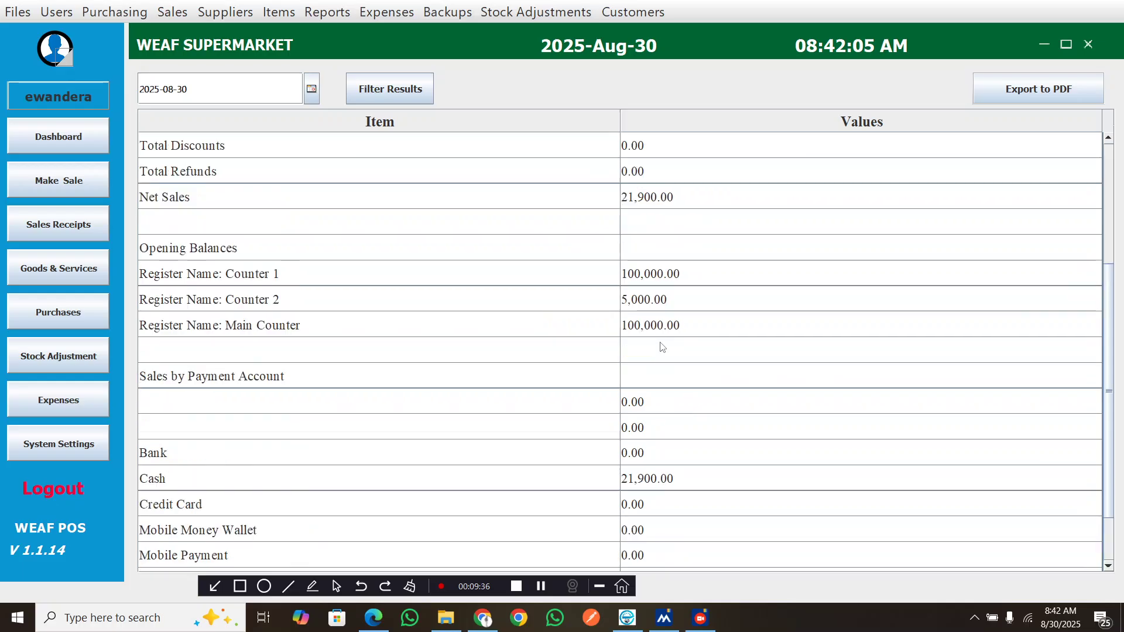